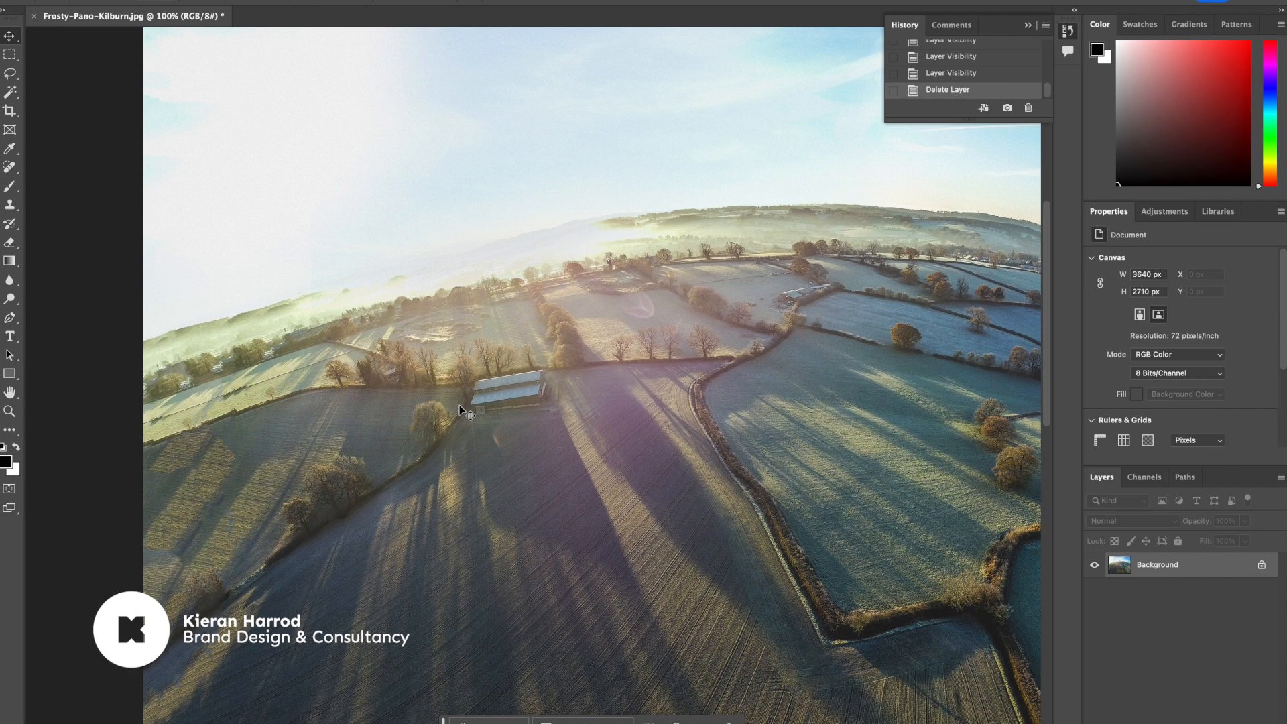
Step: Examine the metal-roofed barn and the surrounding ploughed field up close
{"action": "key", "text": "super+minus"}
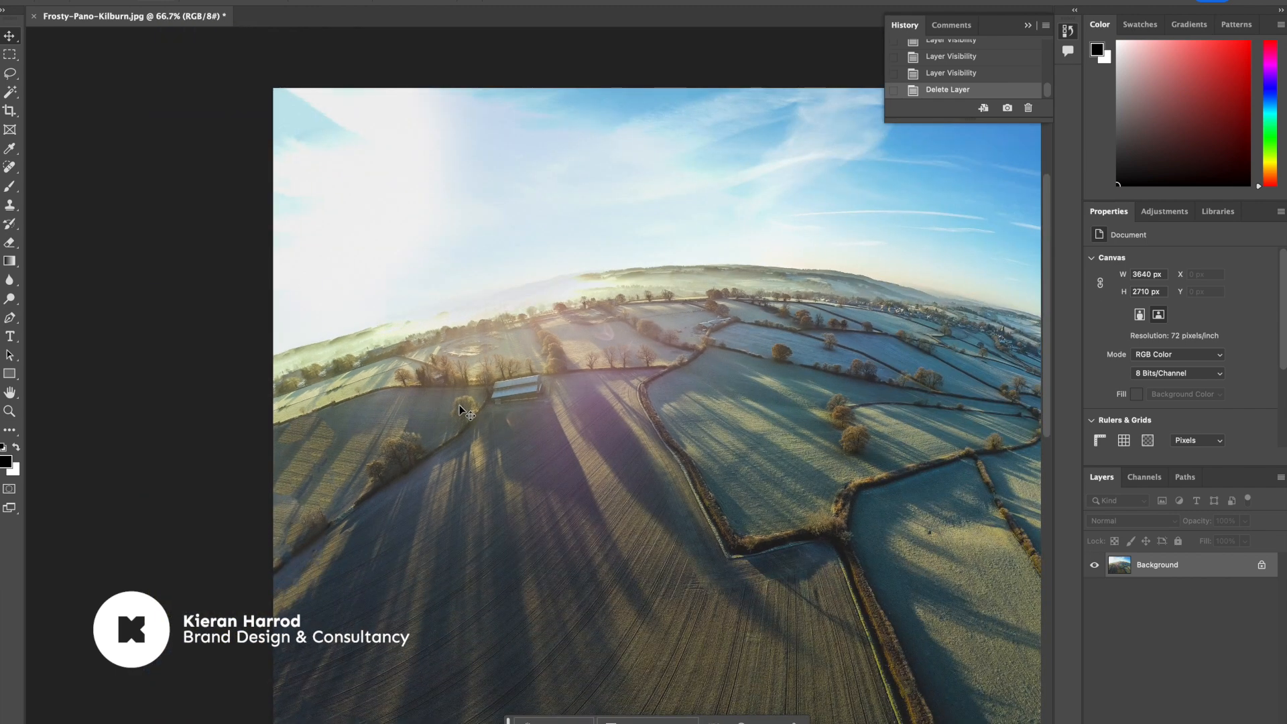
{"action": "key", "text": "super+0"}
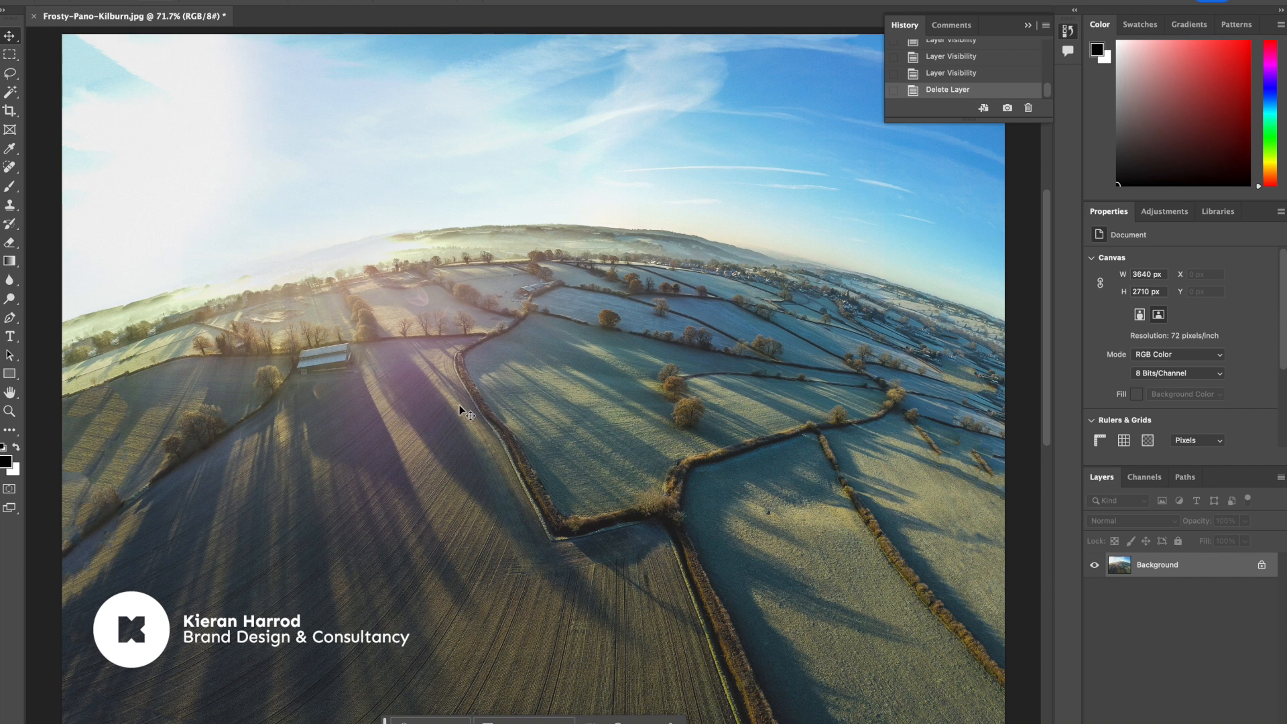
{"action": "left_click", "coordinate": [6, 73]}
{"action": "key", "text": "v"}
{"action": "key", "text": "super+plus"}
{"action": "key", "text": "super+plus"}
{"action": "key", "text": "super+plus"}
{"action": "key", "text": "super+plus"}
{"action": "left_click_drag", "start_coordinate": [260, 268], "coordinate": [632, 348]}
{"action": "left_click_drag", "start_coordinate": [195, 302], "coordinate": [557, 329]}
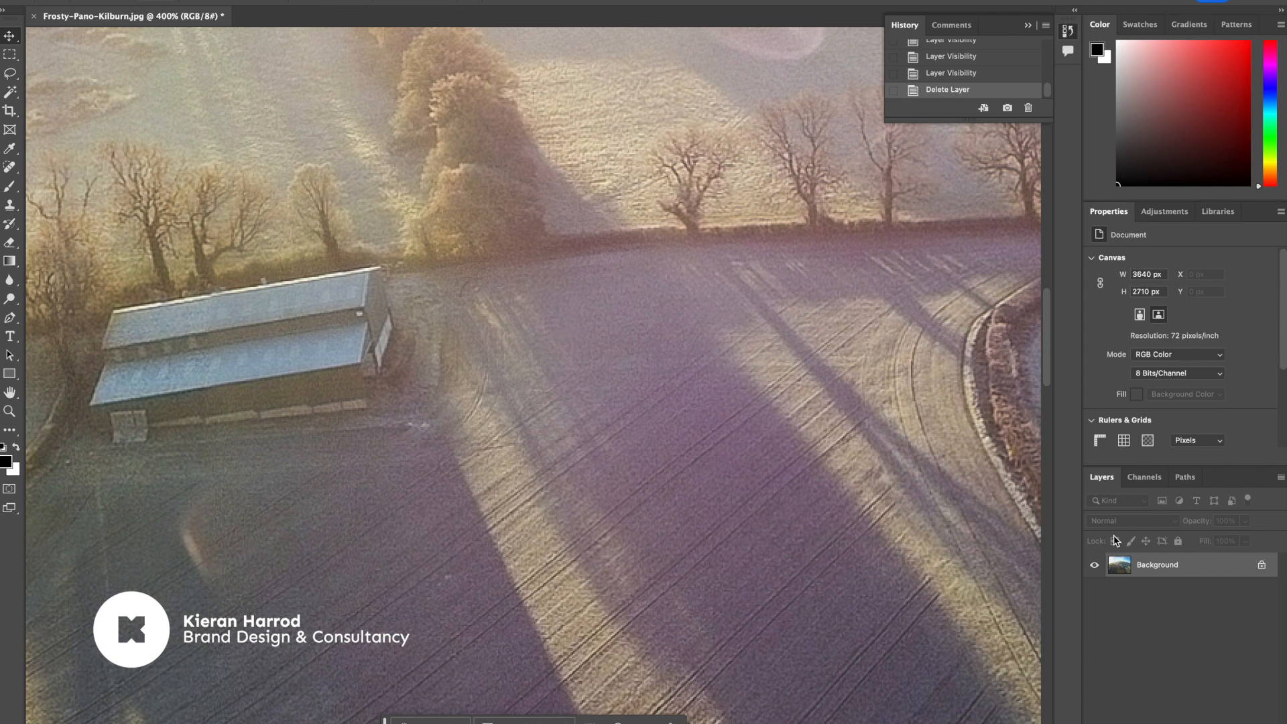
Step: Duplicate the Background layer under the name Background copy
{"action": "right_click", "coordinate": [1185, 569]}
{"action": "left_click", "coordinate": [1160, 588]}
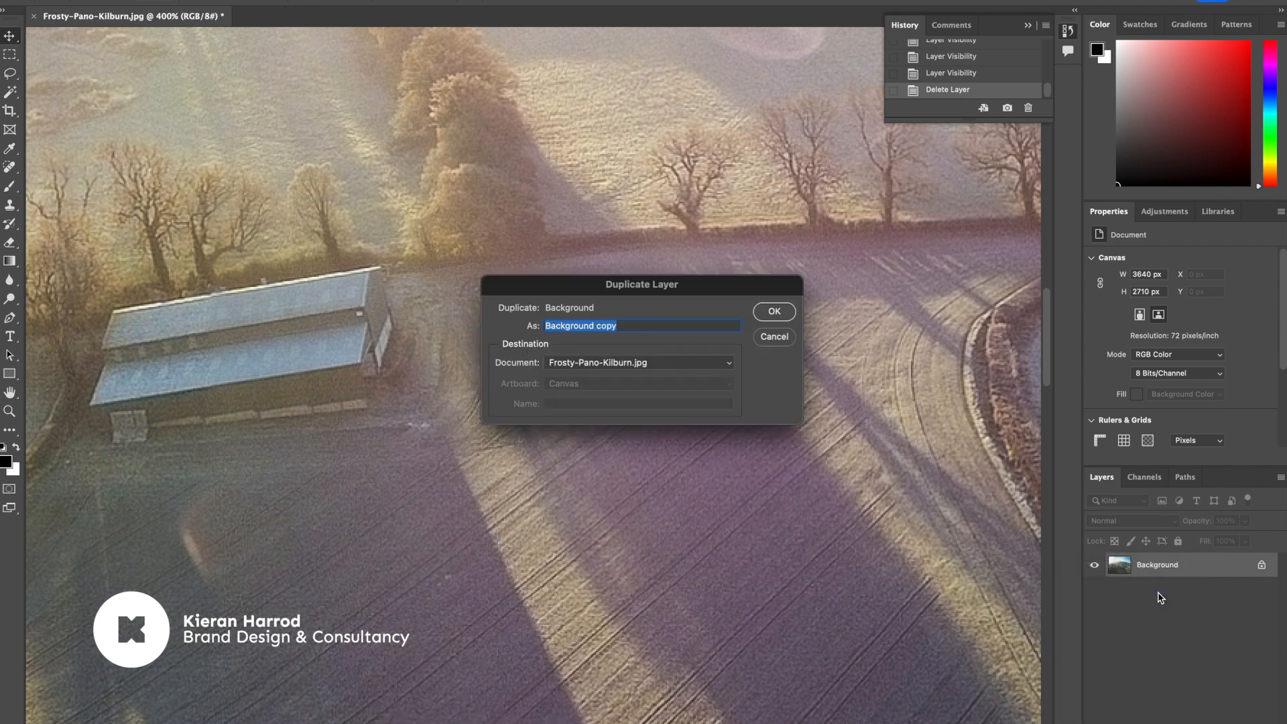
{"action": "key", "text": "Return"}
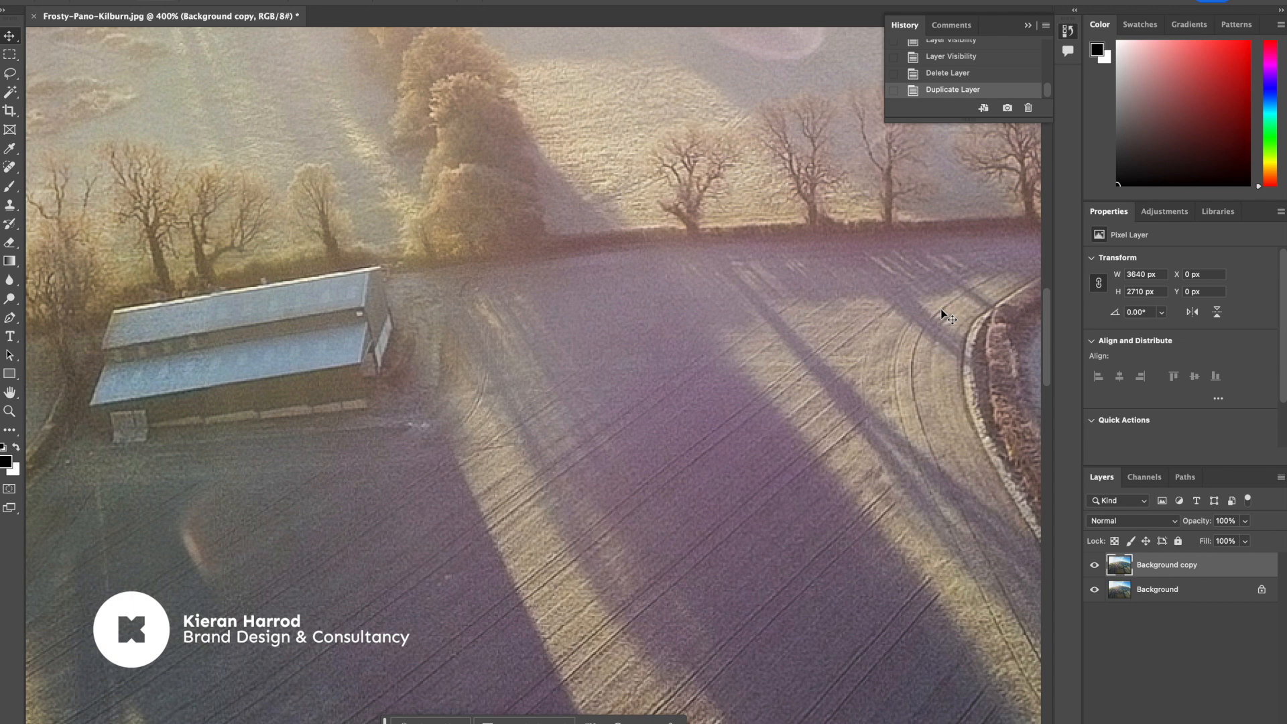
Step: Clone the hedge line and field texture over the barn on the Background copy layer with the Clone Stamp tool
{"action": "key", "text": "s"}
{"action": "left_click_drag", "start_coordinate": [838, 300], "coordinate": [788, 305]}
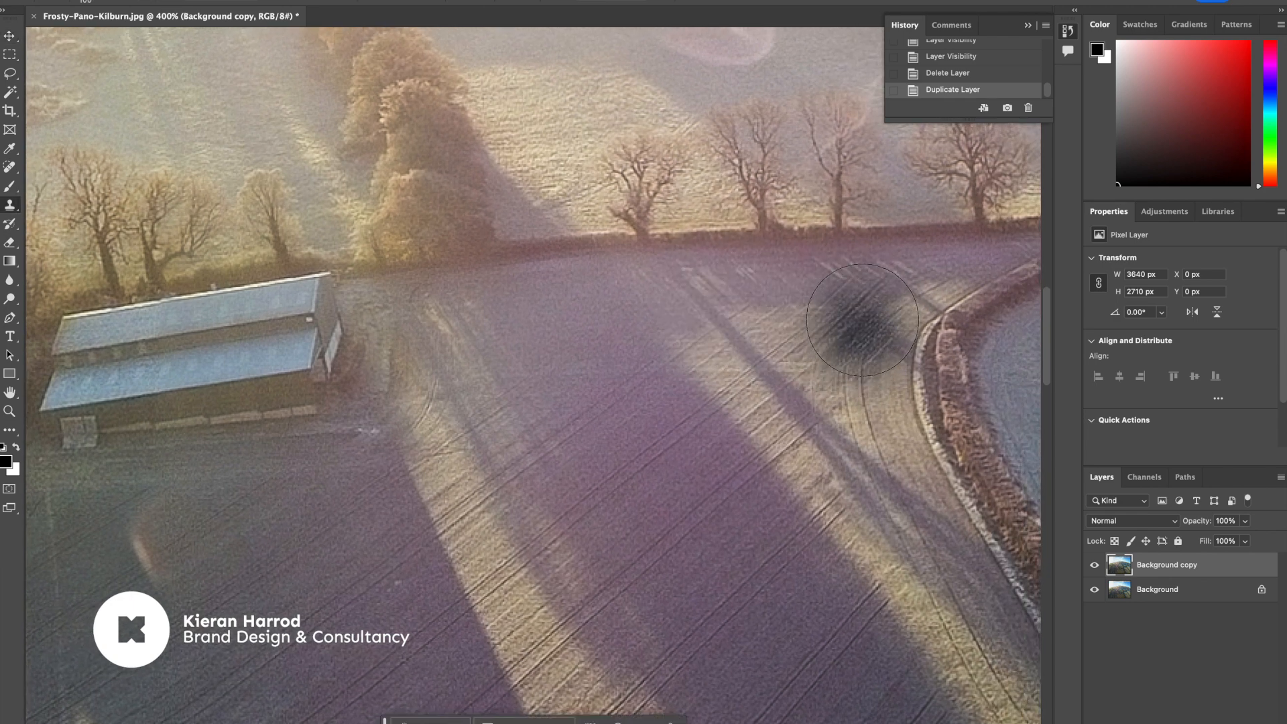
{"action": "left_click", "coordinate": [608, 253], "text": "alt"}
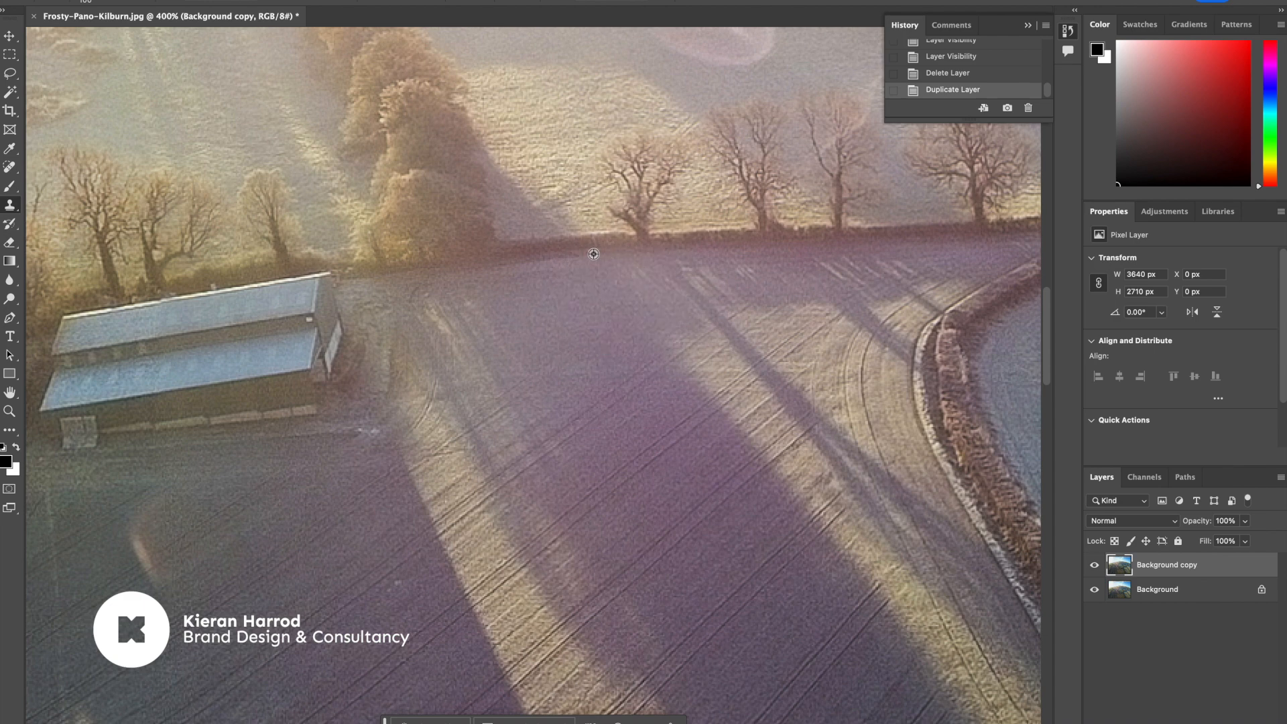
{"action": "mouse_move", "coordinate": [326, 280]}
{"action": "left_mouse_down"}
{"action": "mouse_move", "coordinate": [265, 313]}
{"action": "mouse_move", "coordinate": [198, 310]}
{"action": "mouse_move", "coordinate": [91, 332]}
{"action": "mouse_move", "coordinate": [296, 363]}
{"action": "mouse_move", "coordinate": [194, 354]}
{"action": "mouse_move", "coordinate": [61, 411]}
{"action": "mouse_move", "coordinate": [325, 399]}
{"action": "mouse_move", "coordinate": [332, 347]}
{"action": "mouse_move", "coordinate": [252, 340]}
{"action": "mouse_move", "coordinate": [120, 356]}
{"action": "left_mouse_up"}
{"action": "scroll", "coordinate": [313, 347], "scroll_direction": "left", "scroll_amount": 10}
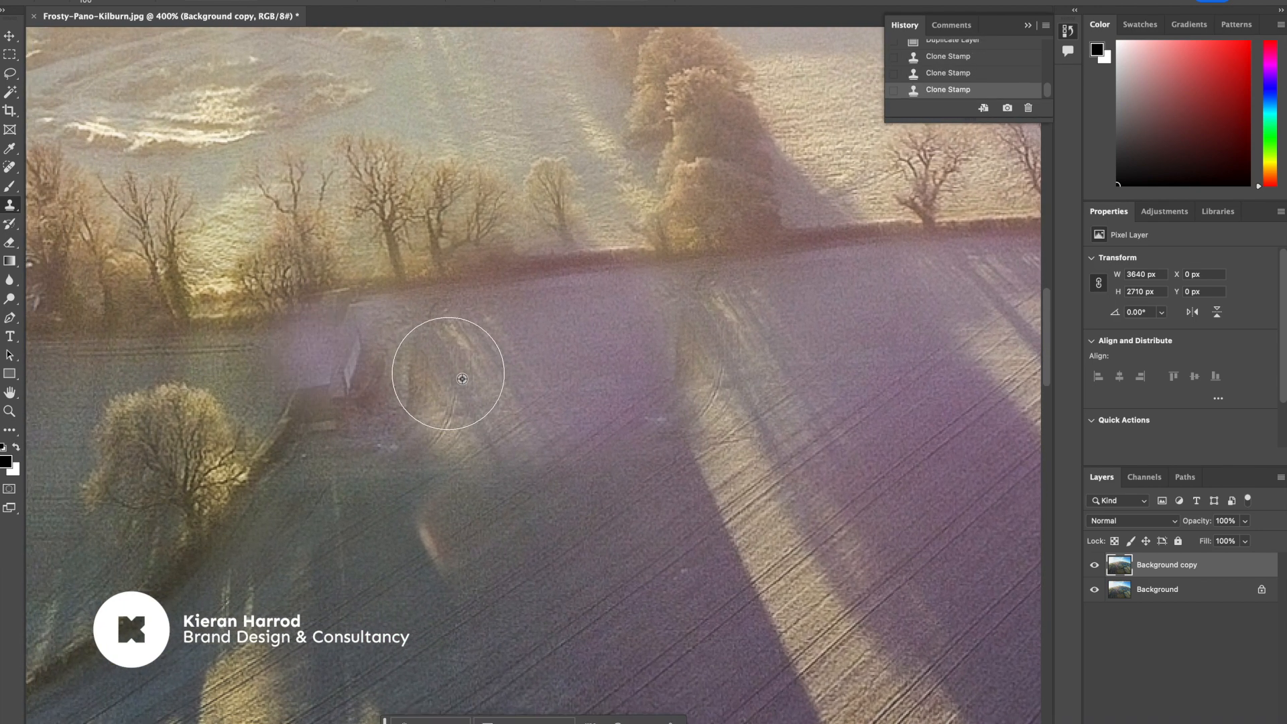
Step: Undo the last clone stroke and clone dark hedge over the remaining end of the barn up to the tree line
{"action": "key", "text": "super+z"}
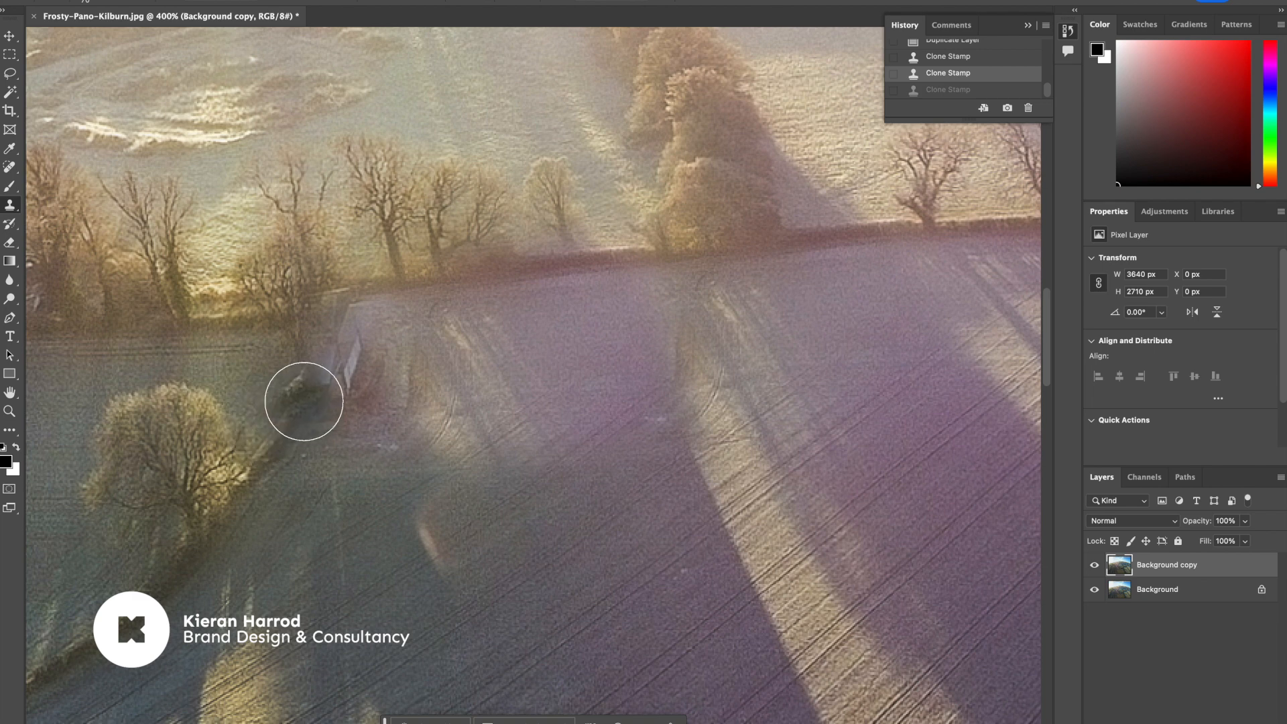
{"action": "mouse_move", "coordinate": [289, 386]}
{"action": "left_mouse_down"}
{"action": "mouse_move", "coordinate": [322, 379]}
{"action": "mouse_move", "coordinate": [339, 313]}
{"action": "mouse_move", "coordinate": [361, 310]}
{"action": "mouse_move", "coordinate": [345, 310]}
{"action": "left_mouse_up"}
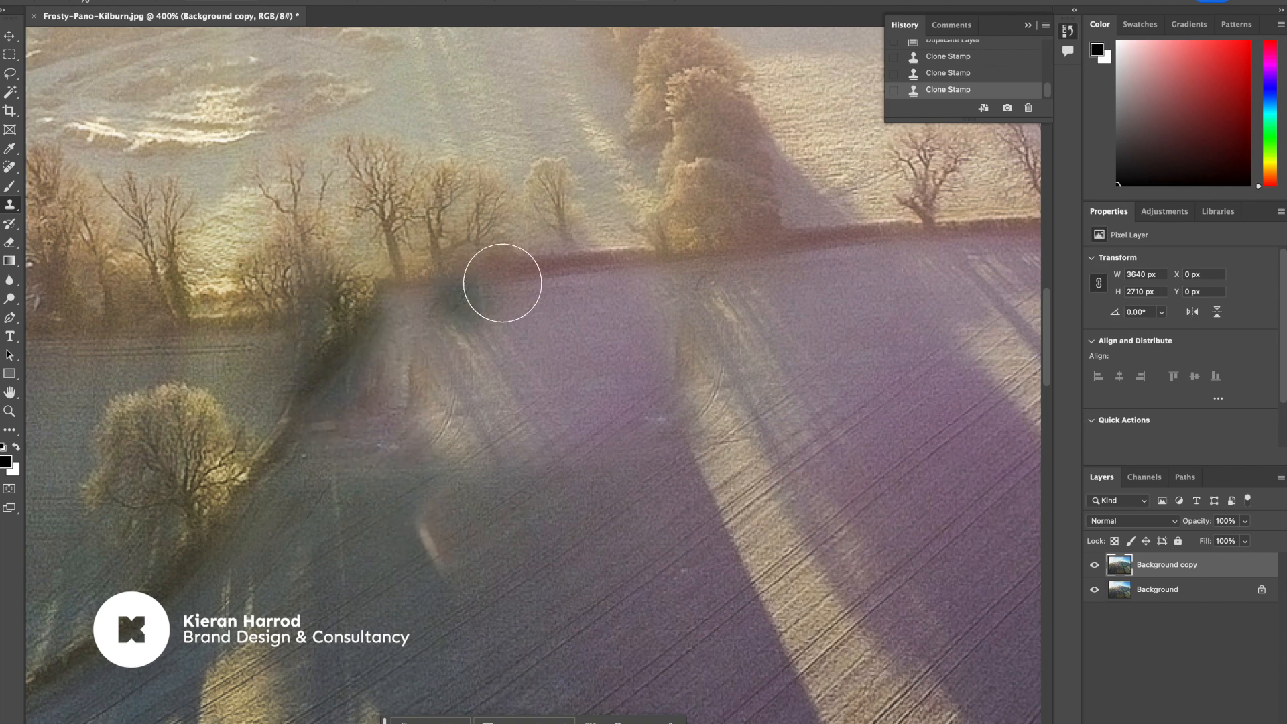
{"action": "mouse_move", "coordinate": [738, 369]}
{"action": "left_mouse_down"}
{"action": "mouse_move", "coordinate": [491, 389]}
{"action": "mouse_move", "coordinate": [526, 411]}
{"action": "mouse_move", "coordinate": [509, 384]}
{"action": "left_mouse_up"}
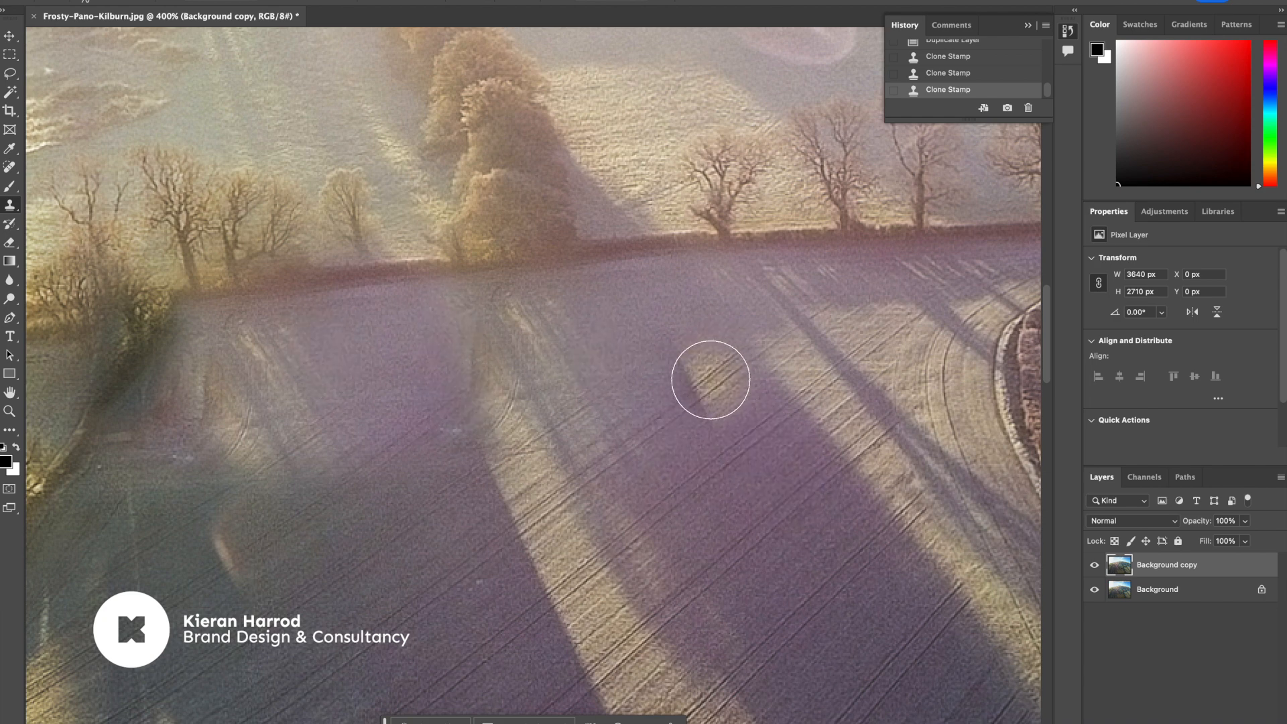
Step: Compare the retouched barn area with the original by hiding and showing the Background copy layer
{"action": "scroll", "coordinate": [710, 373], "scroll_direction": "down", "scroll_amount": 2}
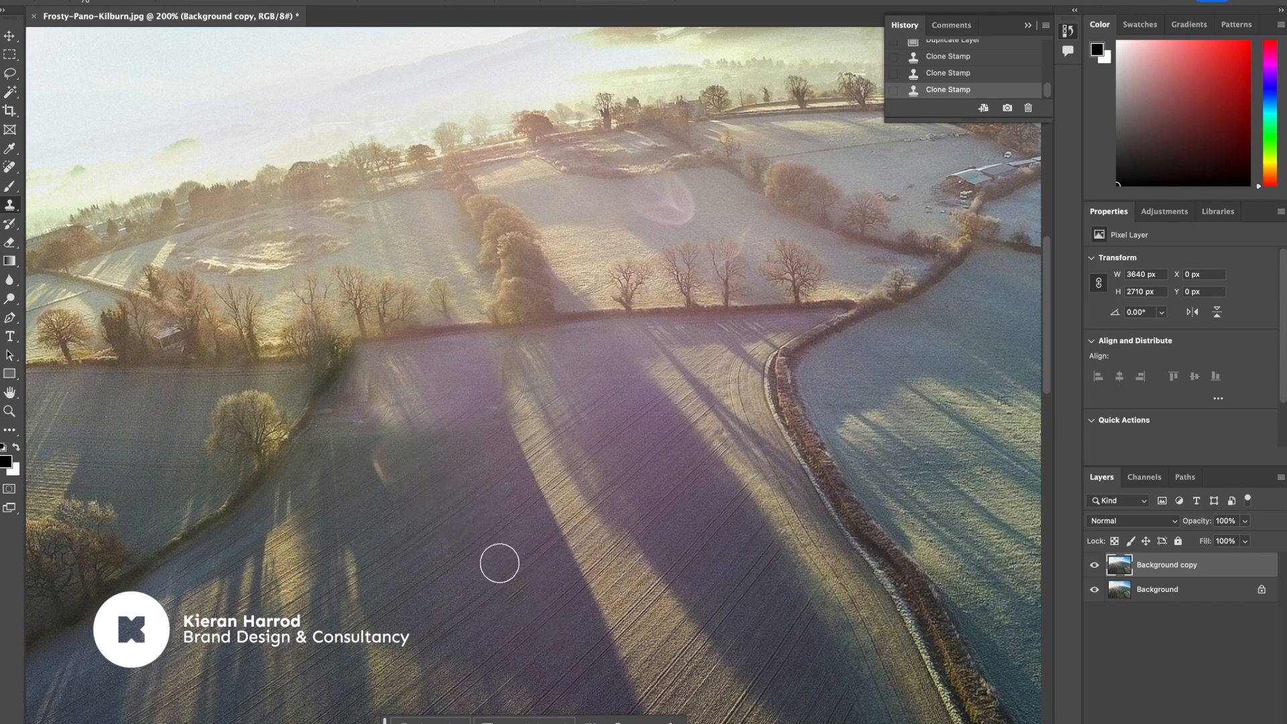
{"action": "left_click", "coordinate": [1094, 567]}
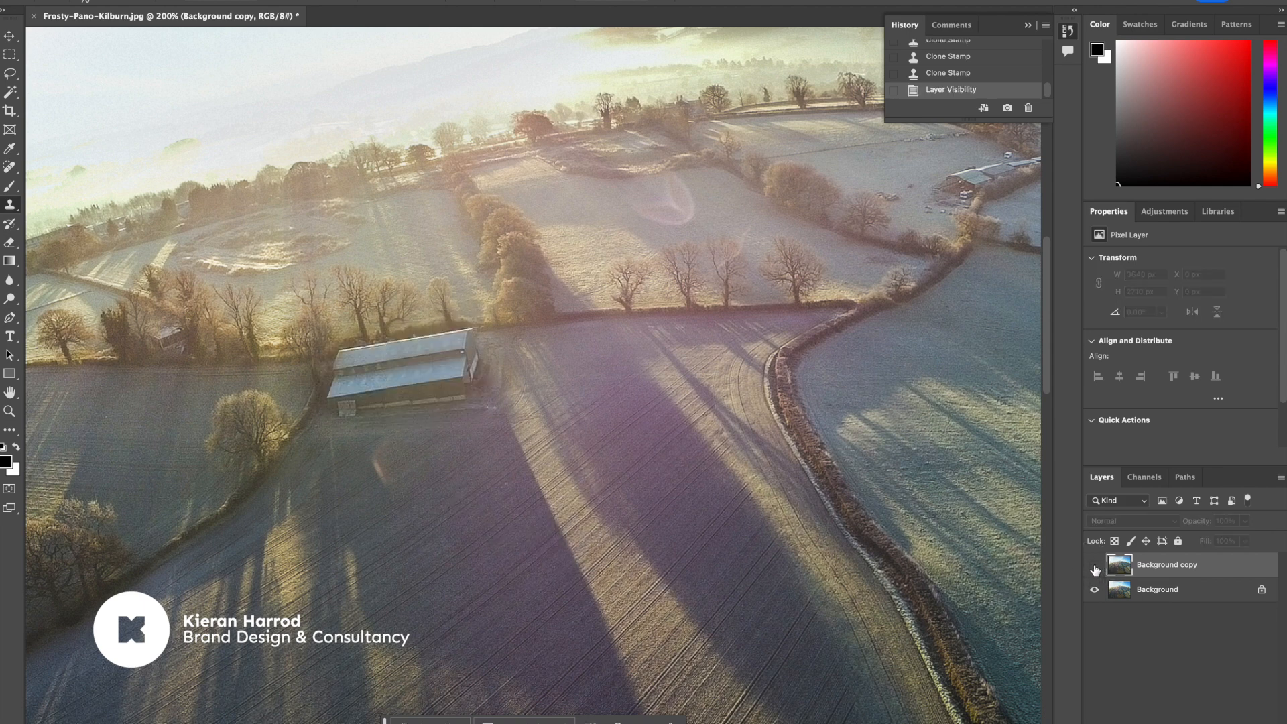
{"action": "left_click", "coordinate": [1094, 567]}
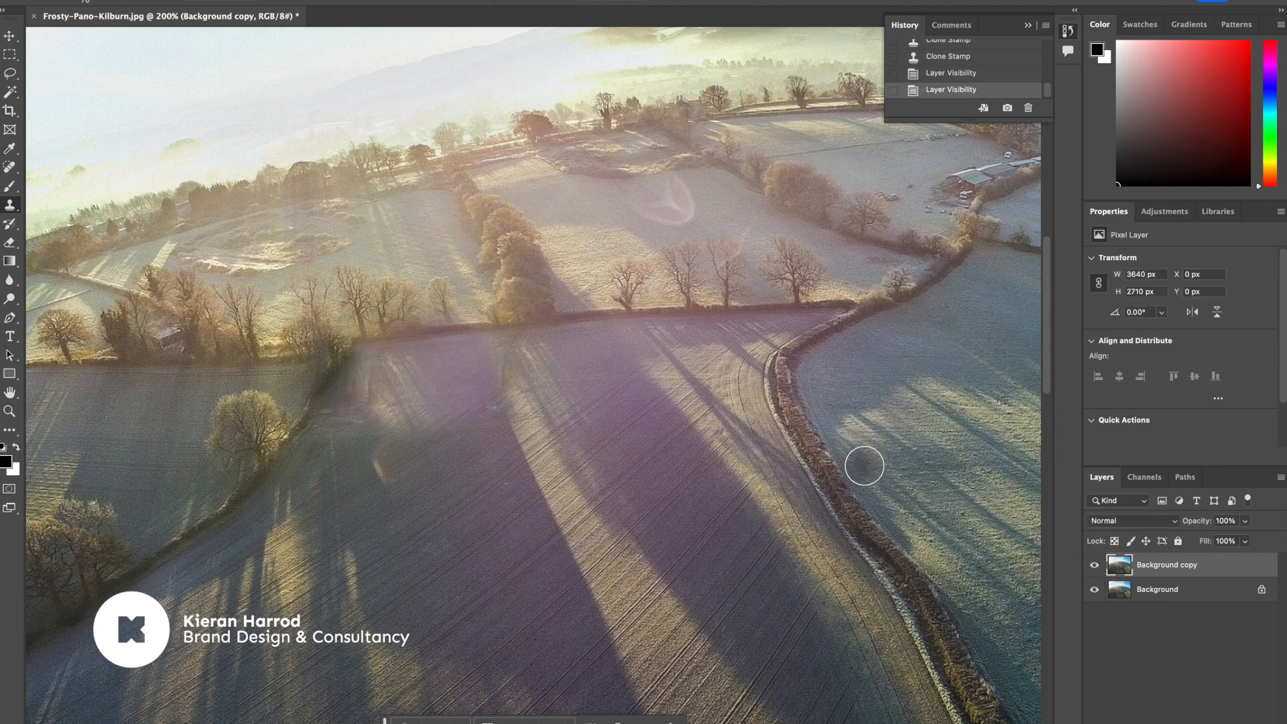
Step: Clone field texture and the long tree shadow from beside the curved hedge onto the spot where the barn stood
{"action": "left_click", "coordinate": [591, 388], "text": "alt"}
{"action": "mouse_move", "coordinate": [425, 378]}
{"action": "left_mouse_down"}
{"action": "mouse_move", "coordinate": [405, 377]}
{"action": "mouse_move", "coordinate": [414, 390]}
{"action": "left_mouse_up"}
{"action": "mouse_move", "coordinate": [475, 417]}
{"action": "left_mouse_down"}
{"action": "mouse_move", "coordinate": [443, 414]}
{"action": "mouse_move", "coordinate": [516, 394]}
{"action": "left_mouse_up"}
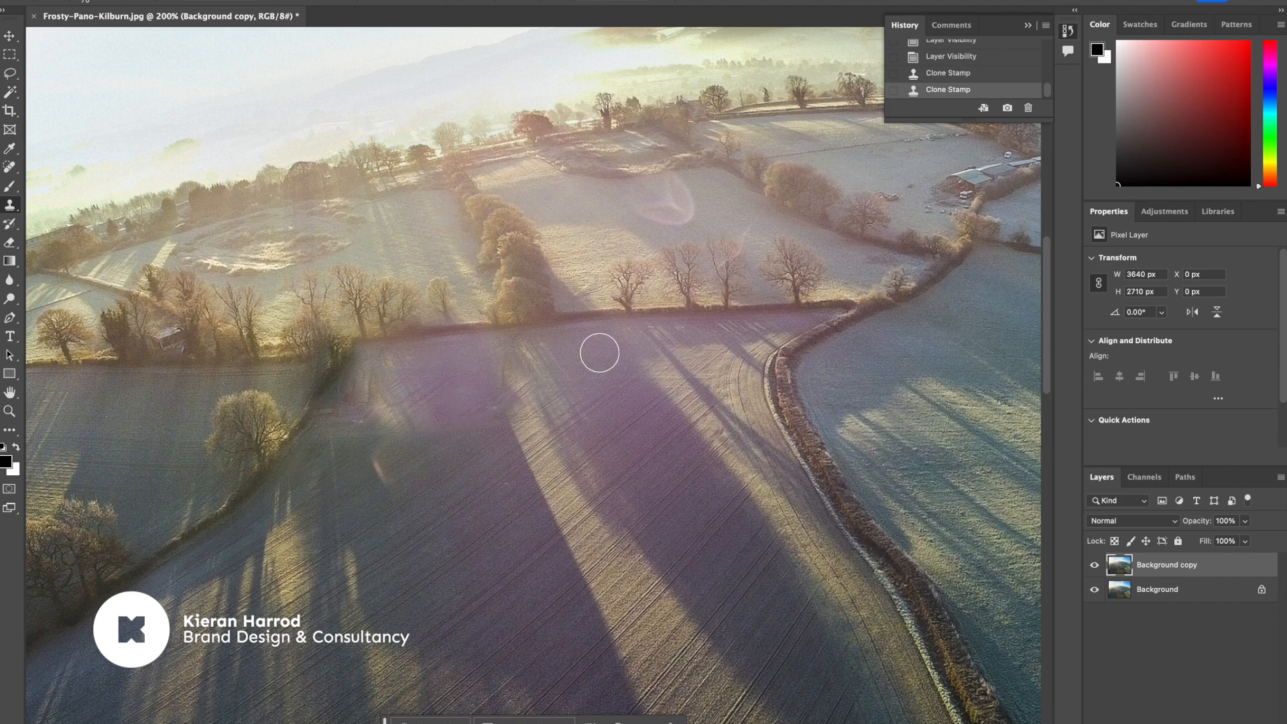
{"action": "left_click", "coordinate": [698, 337], "text": "alt"}
{"action": "mouse_move", "coordinate": [451, 348]}
{"action": "left_mouse_down"}
{"action": "mouse_move", "coordinate": [387, 359]}
{"action": "mouse_move", "coordinate": [458, 375]}
{"action": "mouse_move", "coordinate": [407, 410]}
{"action": "mouse_move", "coordinate": [468, 402]}
{"action": "mouse_move", "coordinate": [488, 382]}
{"action": "mouse_move", "coordinate": [502, 419]}
{"action": "left_mouse_up"}
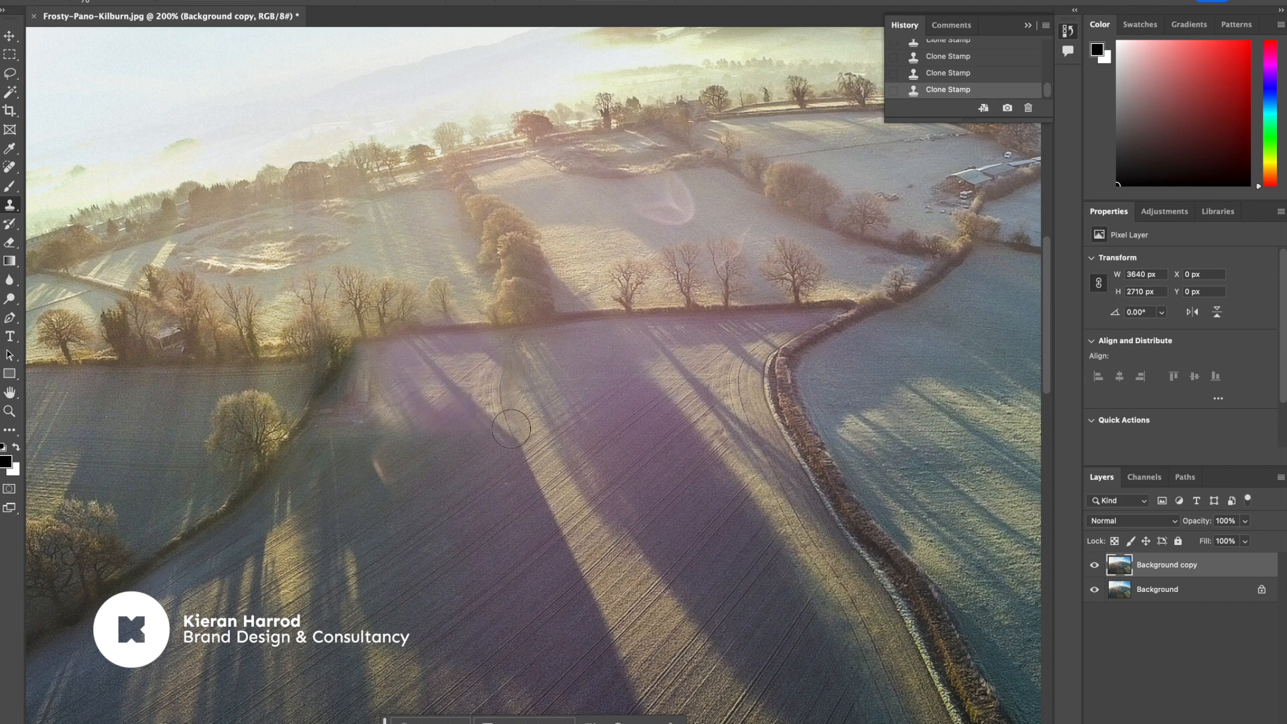
Step: Darken the cloned field patch and its shadow below the hedge using the Burn tool with an enlarged brush
{"action": "scroll", "coordinate": [502, 418], "scroll_direction": "down", "scroll_amount": 5}
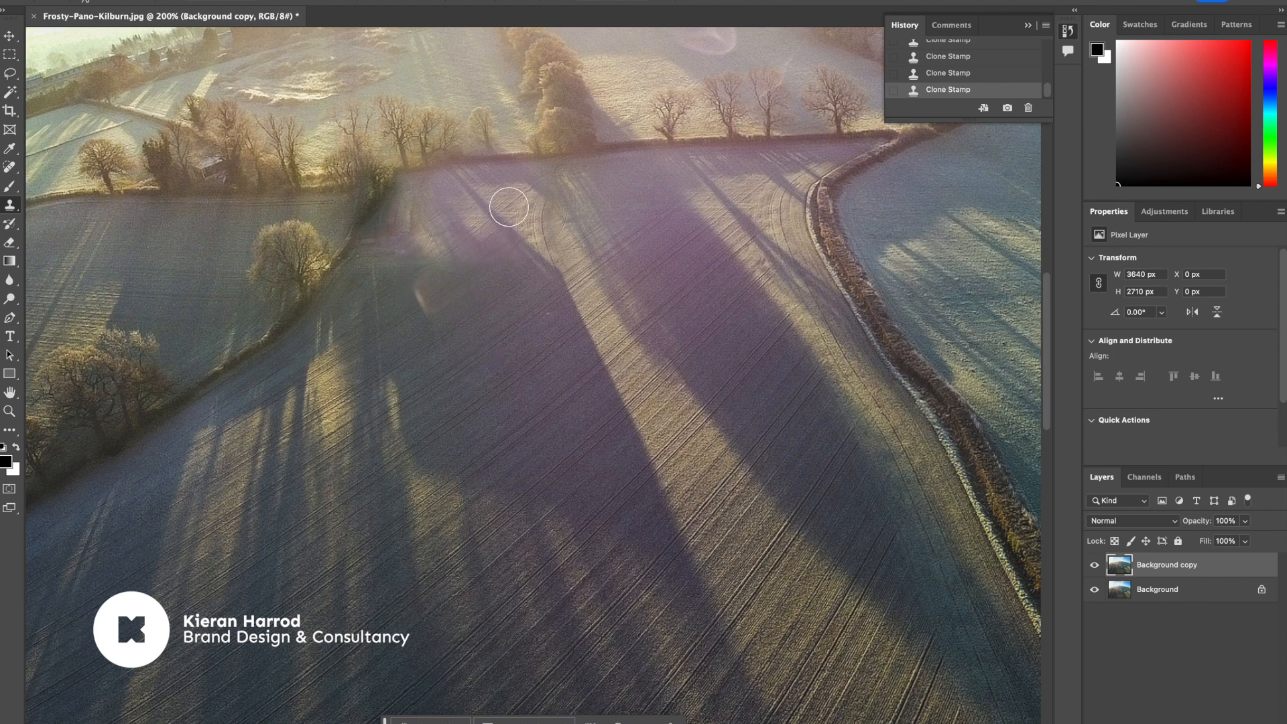
{"action": "mouse_move", "coordinate": [532, 215]}
{"action": "left_mouse_down"}
{"action": "mouse_move", "coordinate": [532, 244]}
{"action": "mouse_move", "coordinate": [438, 332]}
{"action": "left_mouse_up"}
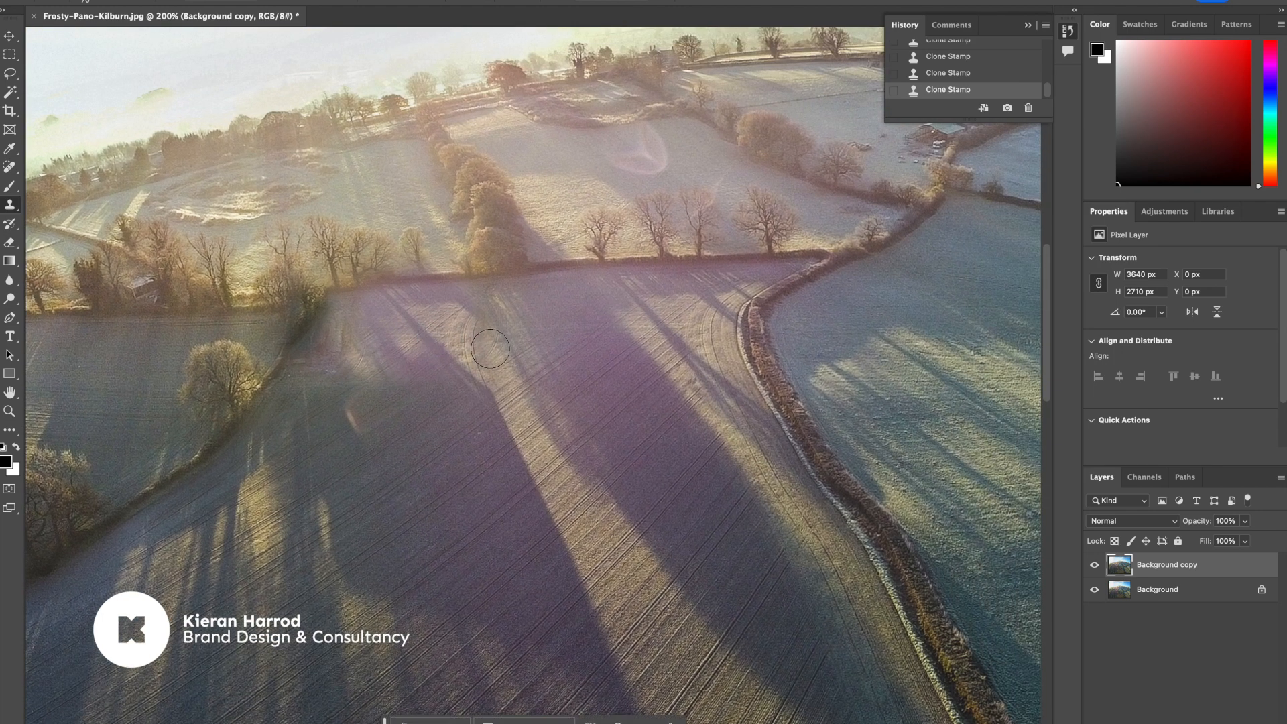
{"action": "left_click", "coordinate": [9, 299]}
{"action": "left_click_drag", "start_coordinate": [10, 299], "coordinate": [53, 328]}
{"action": "key", "text": "bracketright"}
{"action": "key", "text": "bracketright"}
{"action": "key", "text": "bracketright"}
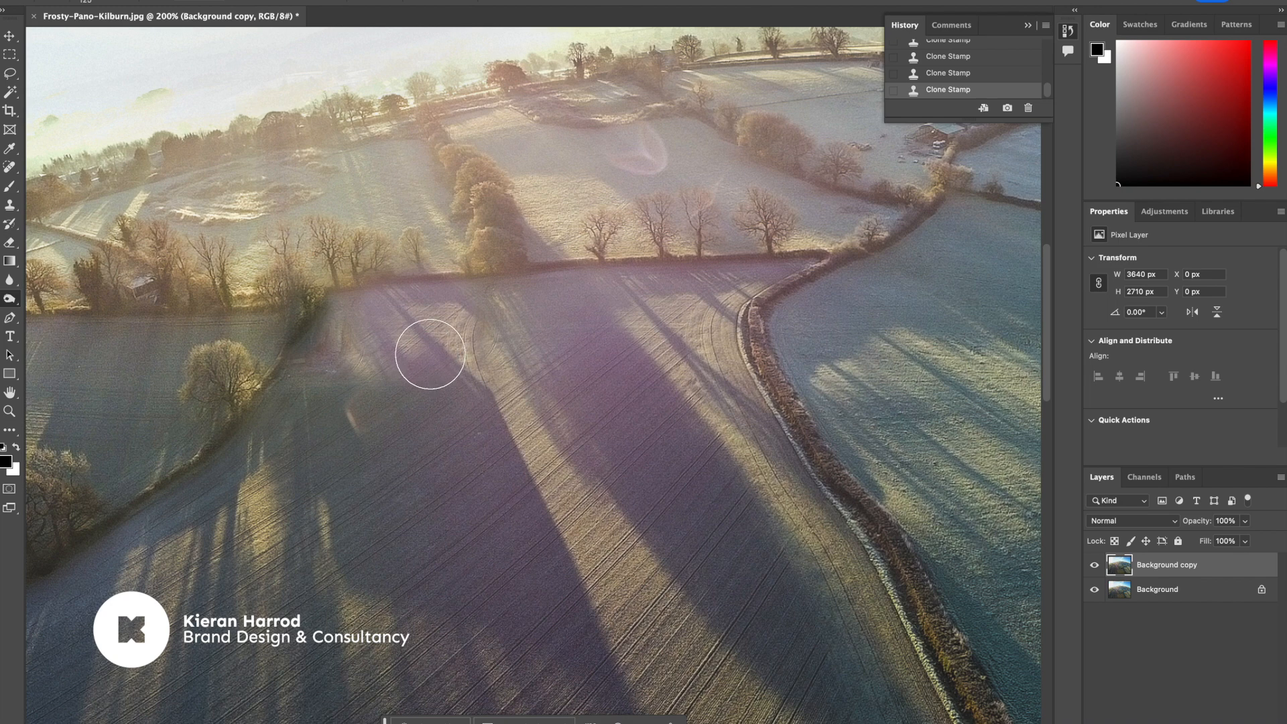
{"action": "scroll", "coordinate": [416, 358], "scroll_direction": "up", "scroll_amount": 2}
{"action": "mouse_move", "coordinate": [396, 366]}
{"action": "left_mouse_down"}
{"action": "mouse_move", "coordinate": [362, 355]}
{"action": "mouse_move", "coordinate": [312, 381]}
{"action": "mouse_move", "coordinate": [421, 362]}
{"action": "mouse_move", "coordinate": [431, 335]}
{"action": "left_mouse_up"}
{"action": "left_click_drag", "start_coordinate": [404, 399], "coordinate": [400, 385]}
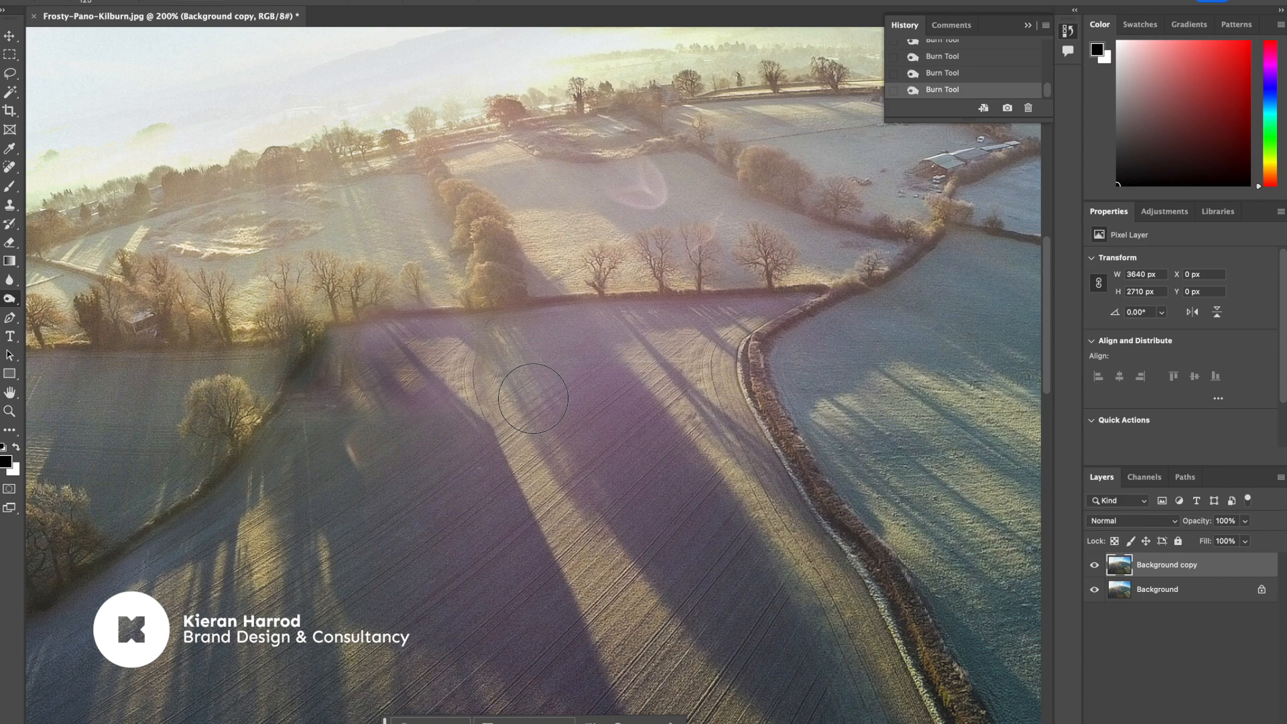
Step: Review the retouched landscape from further out and toggle the Background copy layer's visibility for a before-and-after comparison
{"action": "key", "text": "super+1"}
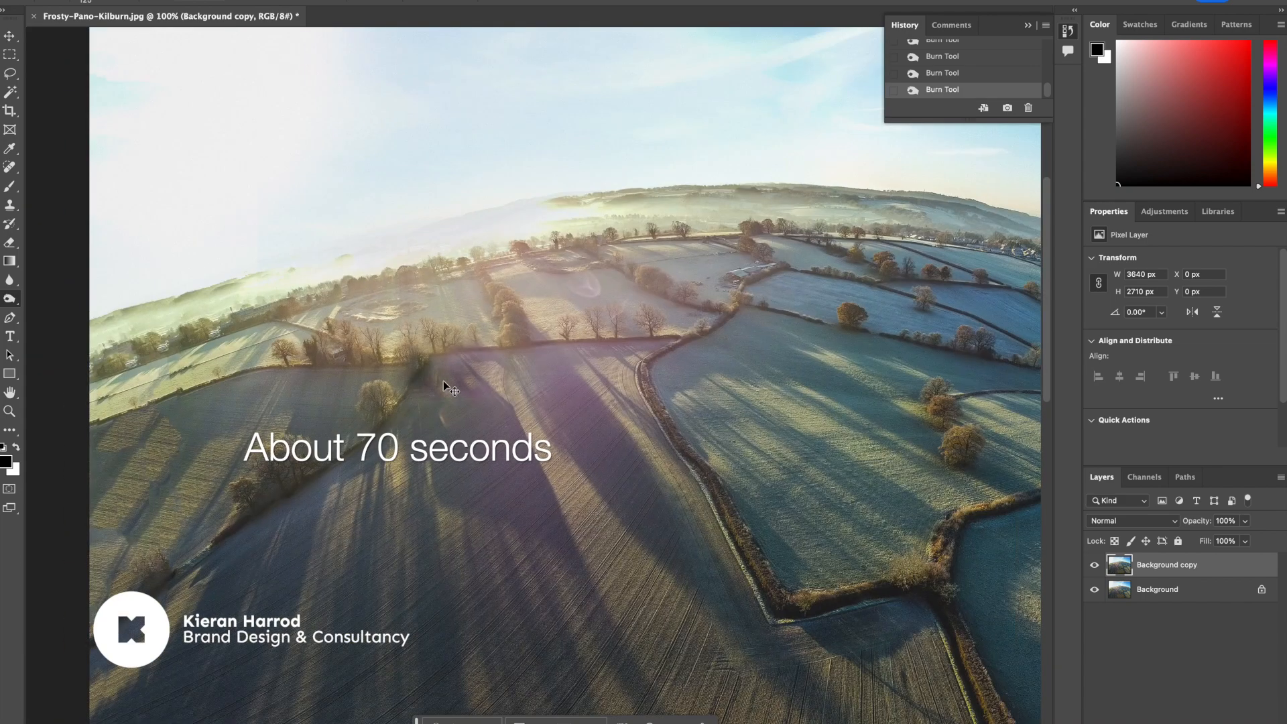
{"action": "key", "text": "super+equal"}
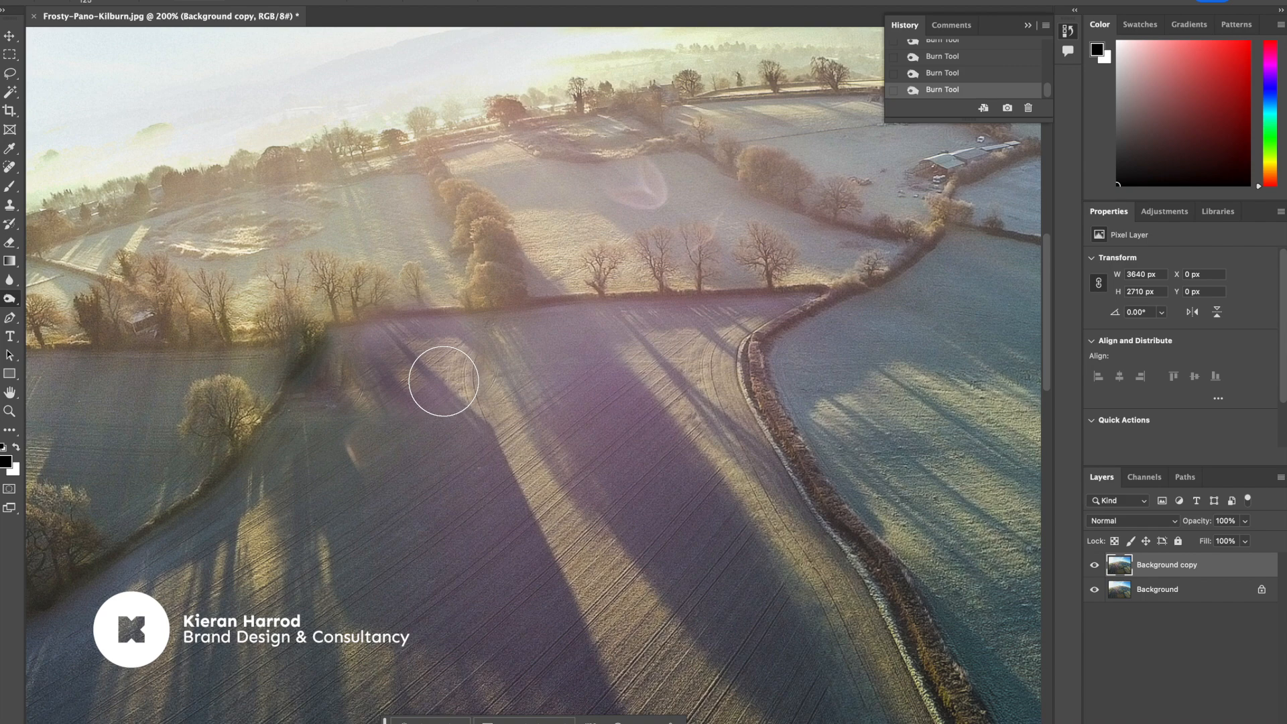
{"action": "key", "text": "super+1"}
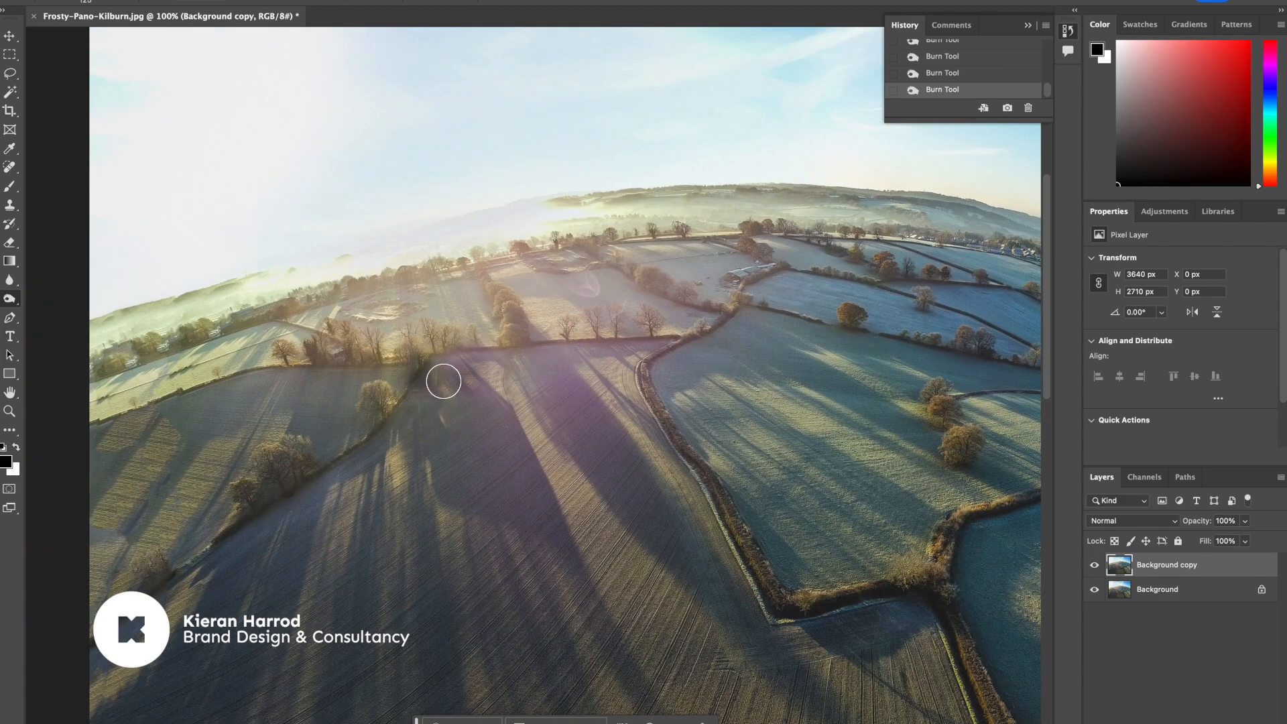
{"action": "key", "text": "super+minus"}
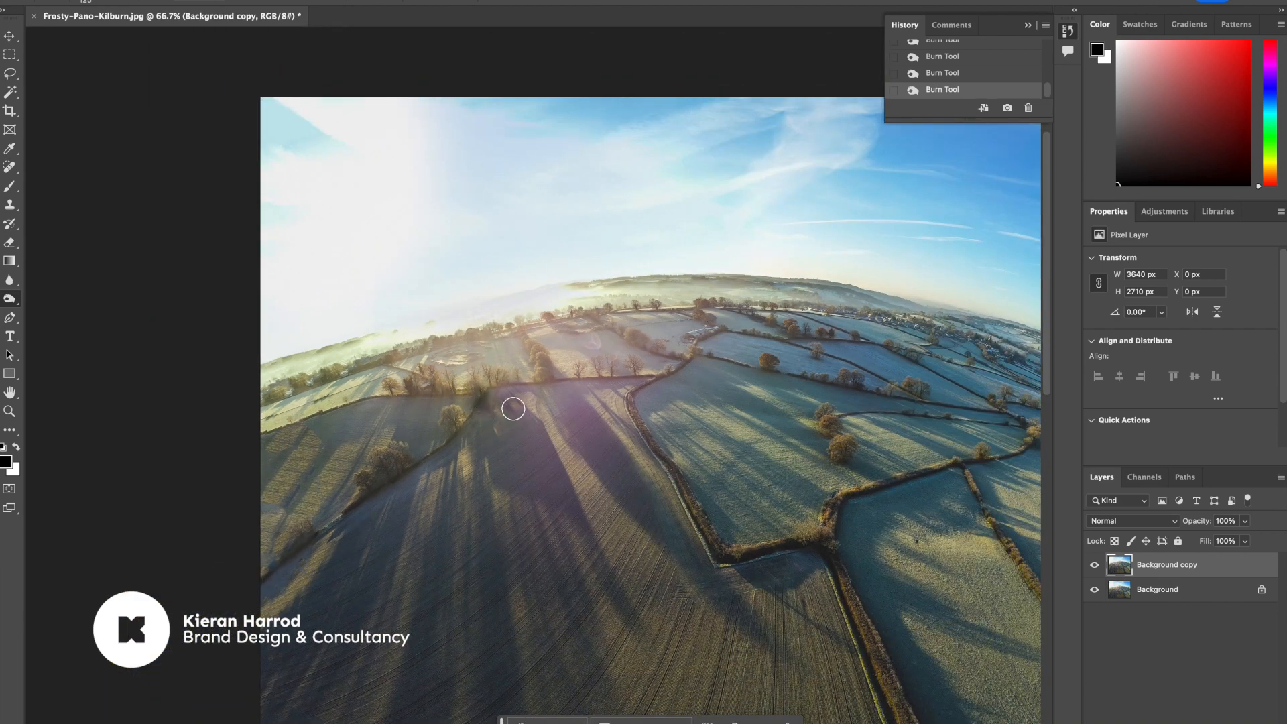
{"action": "left_click", "coordinate": [1095, 566]}
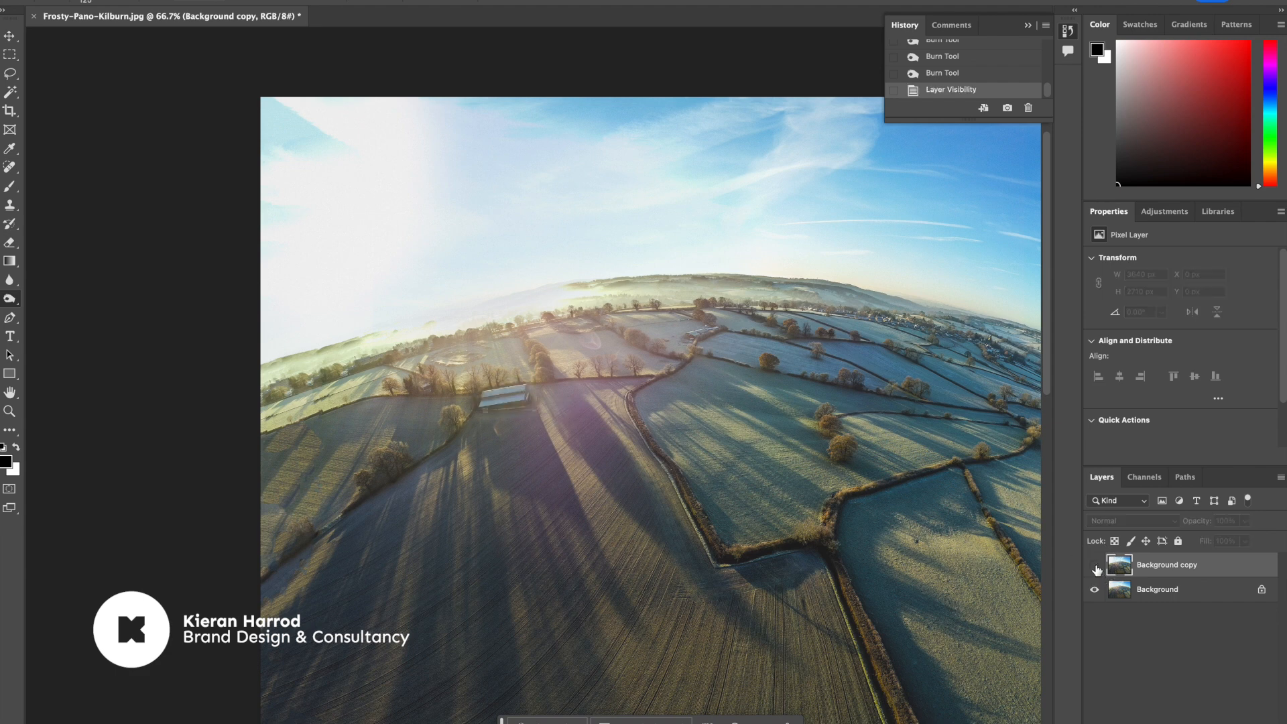
{"action": "left_click", "coordinate": [1095, 566]}
{"action": "left_click", "coordinate": [1095, 566]}
{"action": "left_click", "coordinate": [1095, 566]}
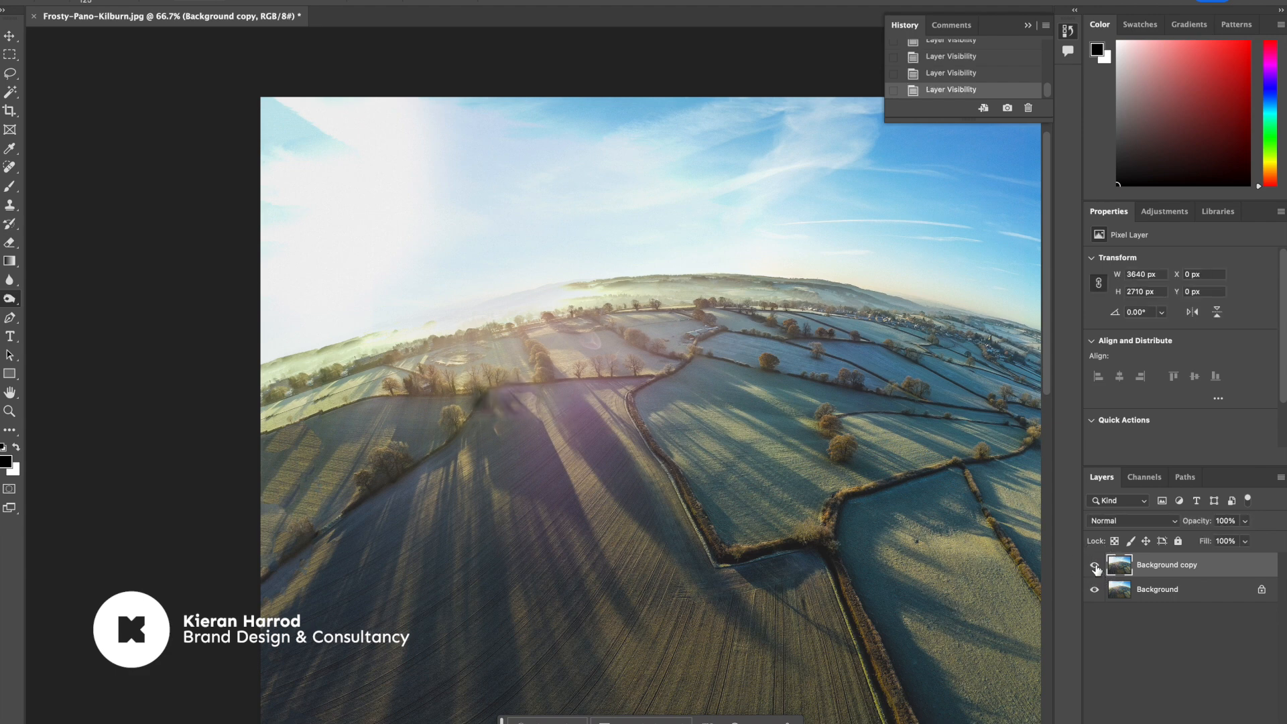
{"action": "left_click", "coordinate": [1095, 566]}
{"action": "left_click", "coordinate": [1095, 566]}
Step: Clone sunlit field texture over the burned patch and the curved tractor track beside the shadow
{"action": "key", "text": "ctrl+plus"}
{"action": "key", "text": "ctrl+plus"}
{"action": "key", "text": "ctrl+plus"}
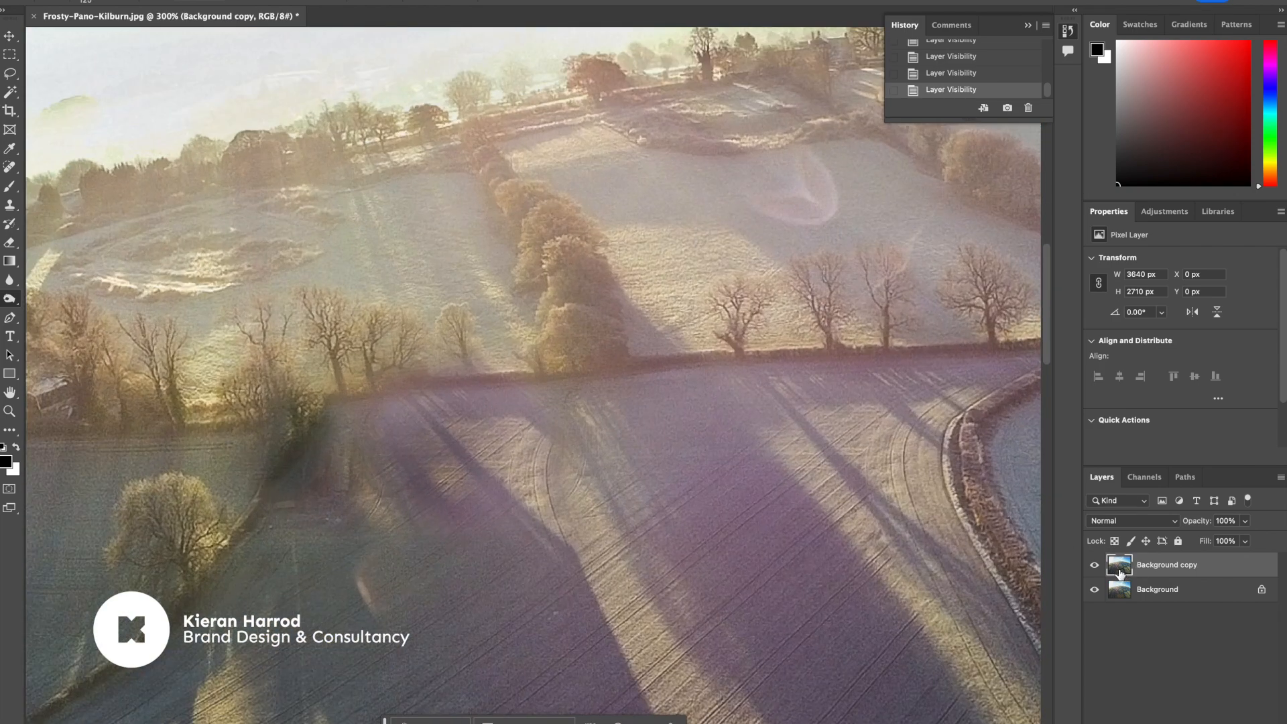
{"action": "key", "text": "s"}
{"action": "left_click_drag", "start_coordinate": [555, 502], "coordinate": [513, 444]}
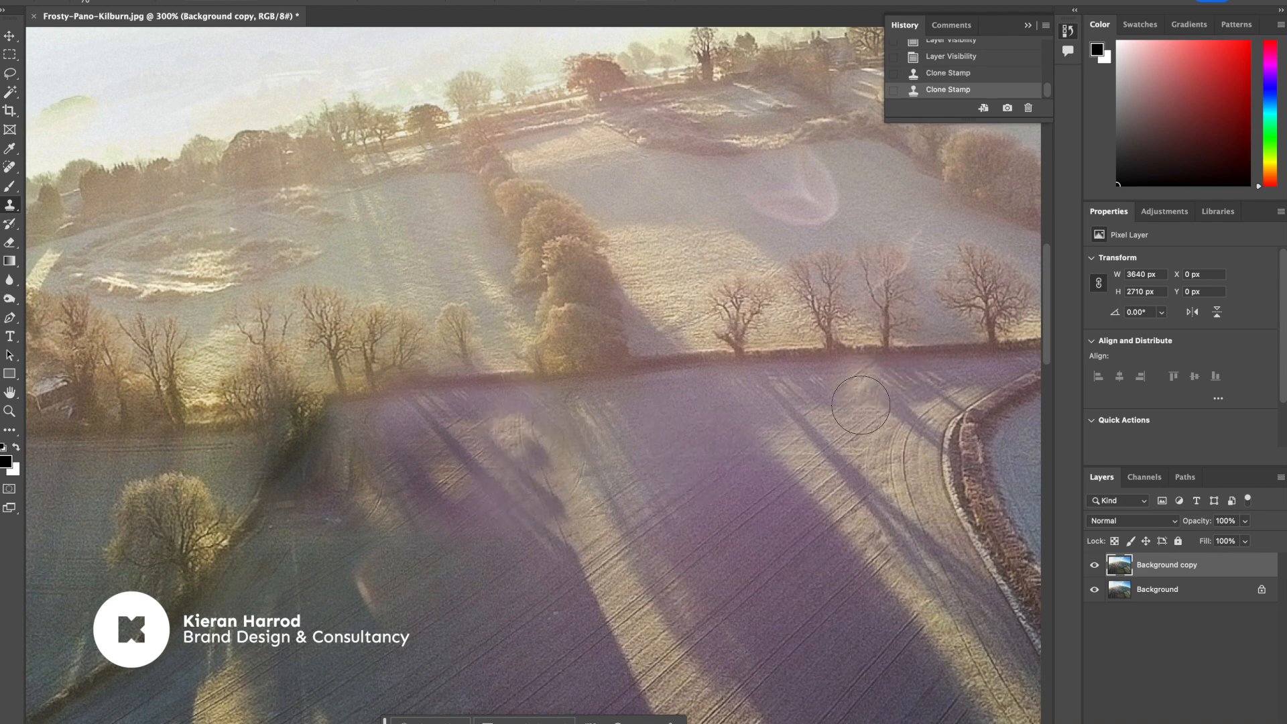
Step: Check the newest clone strokes against the original by switching the Background copy layer off and on
{"action": "left_click", "coordinate": [1097, 565]}
{"action": "left_click", "coordinate": [1096, 567]}
{"action": "left_click", "coordinate": [1096, 567]}
{"action": "left_click", "coordinate": [1097, 569]}
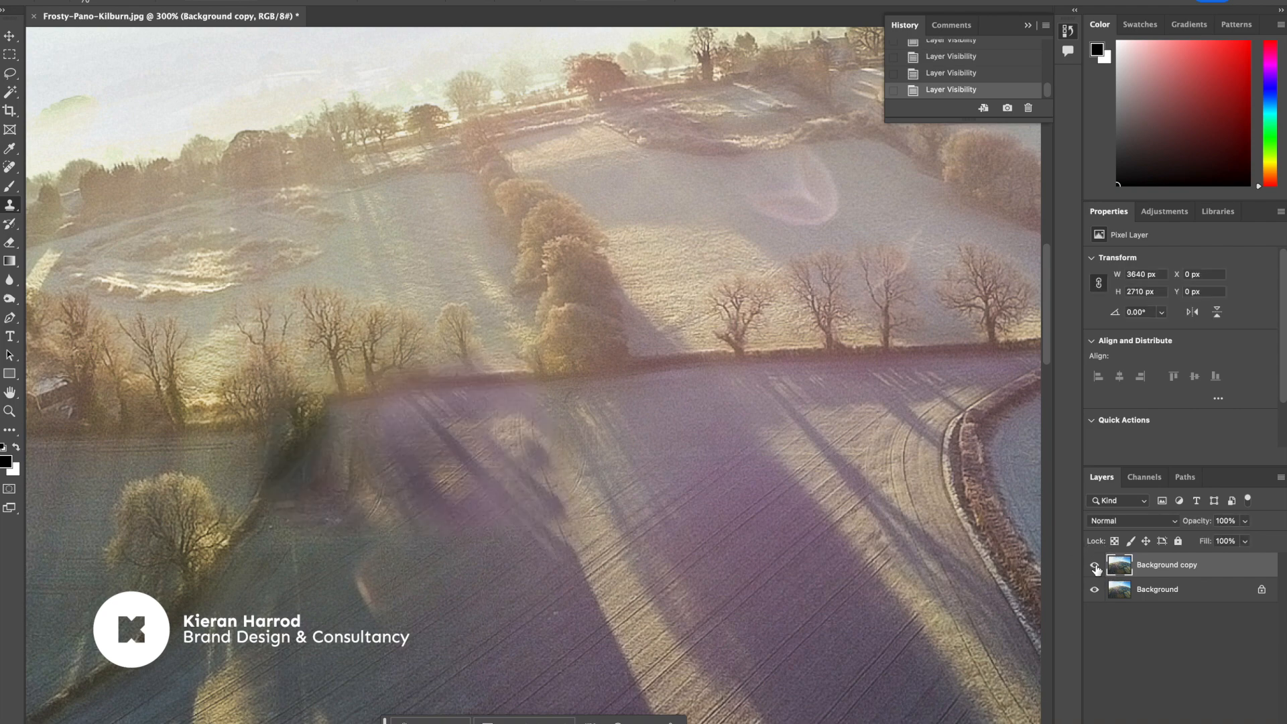
Step: Examine how the retouched field blends into the whole landscape at different magnifications
{"action": "key", "text": "super+minus"}
{"action": "key", "text": "super+minus"}
{"action": "key", "text": "super+minus"}
{"action": "key", "text": "super+plus"}
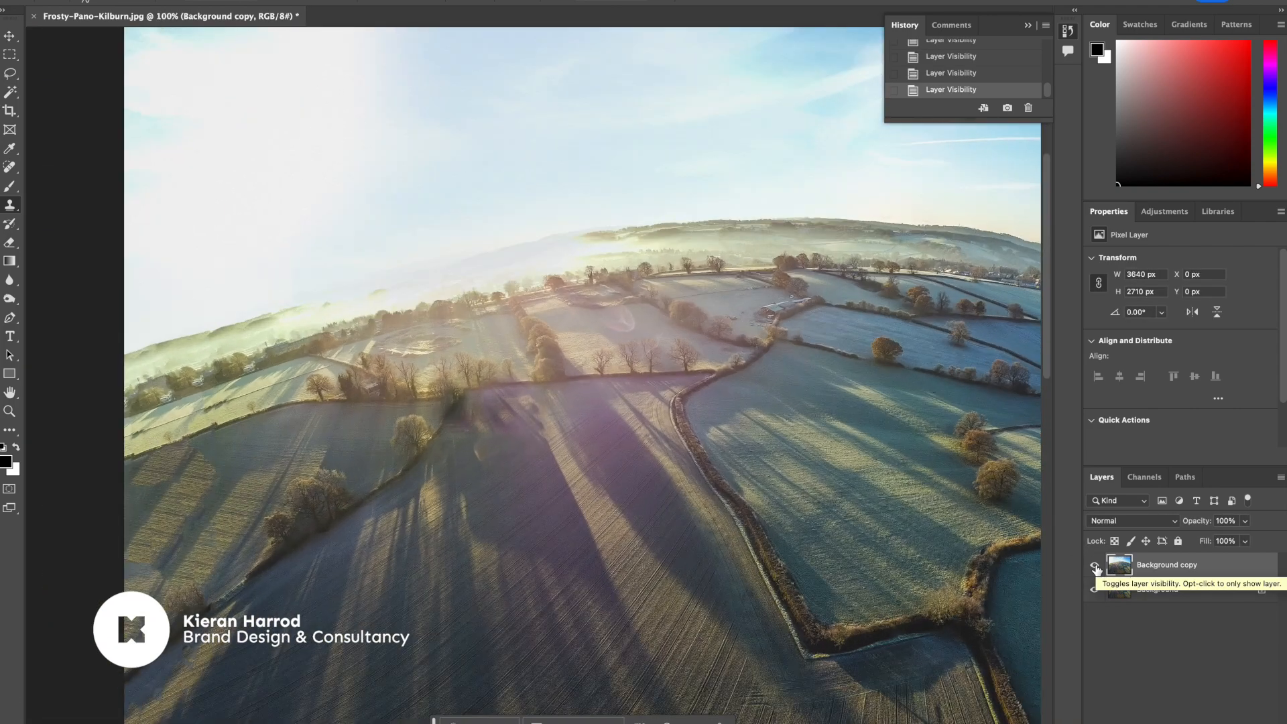
{"action": "key", "text": "super+0"}
{"action": "key", "text": "super+plus"}
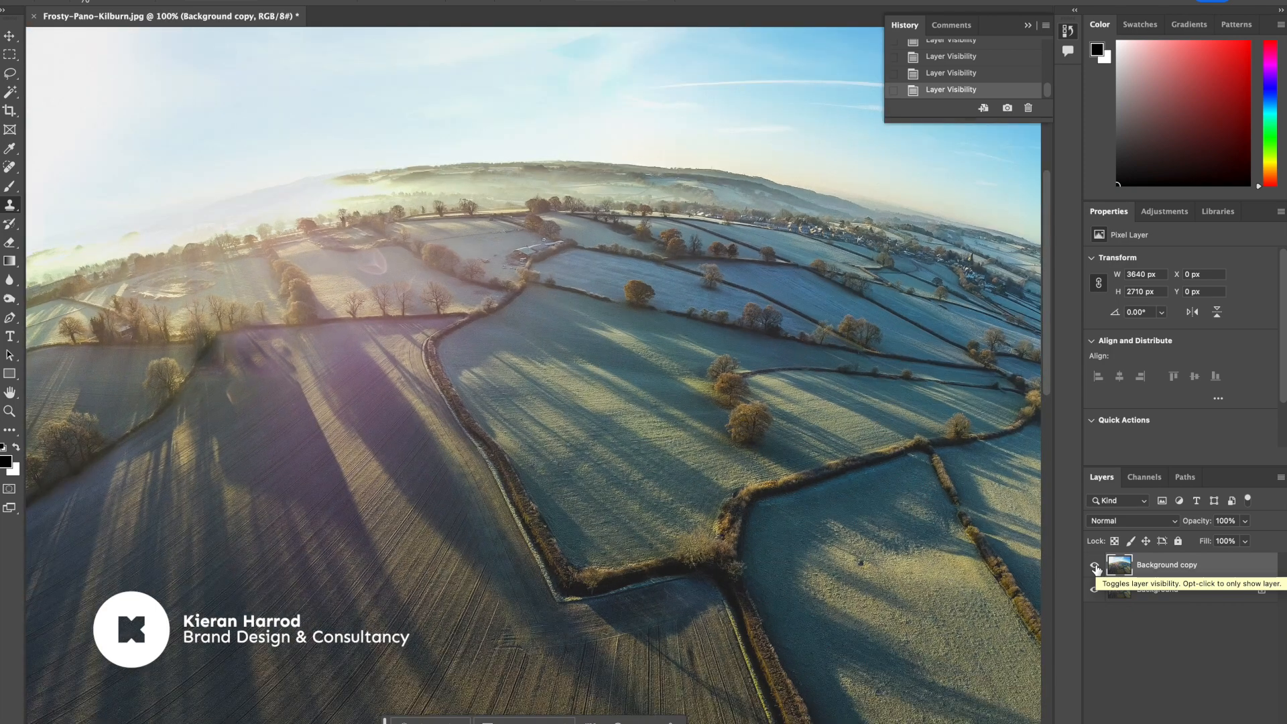
{"action": "key", "text": "super+plus"}
{"action": "key", "text": "super+minus"}
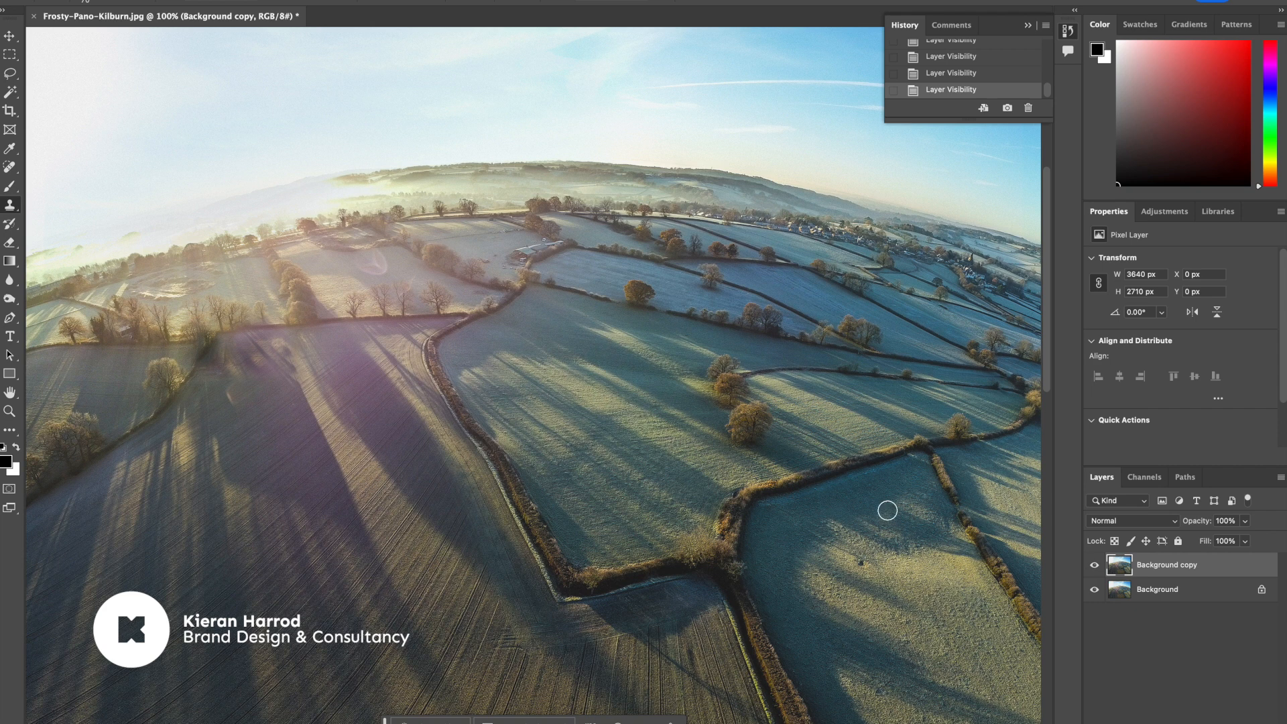
{"action": "left_click_drag", "start_coordinate": [354, 416], "coordinate": [458, 424]}
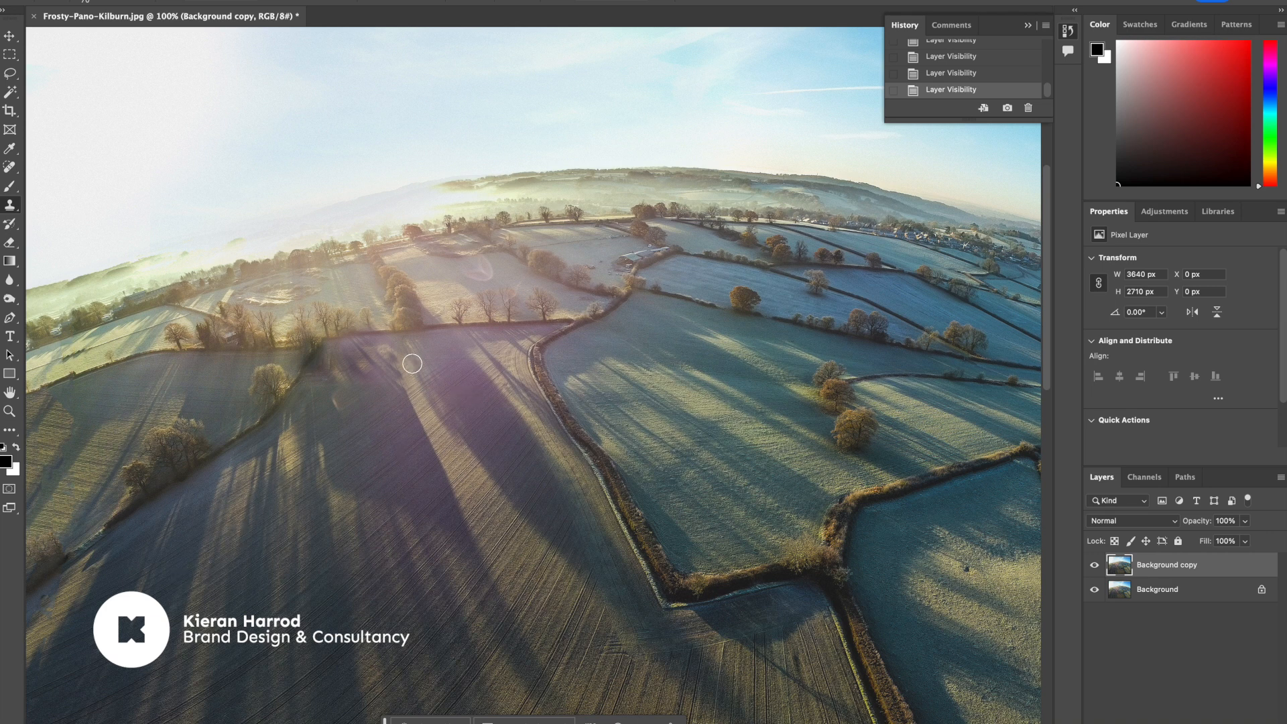
{"action": "left_click_drag", "start_coordinate": [388, 451], "coordinate": [527, 447]}
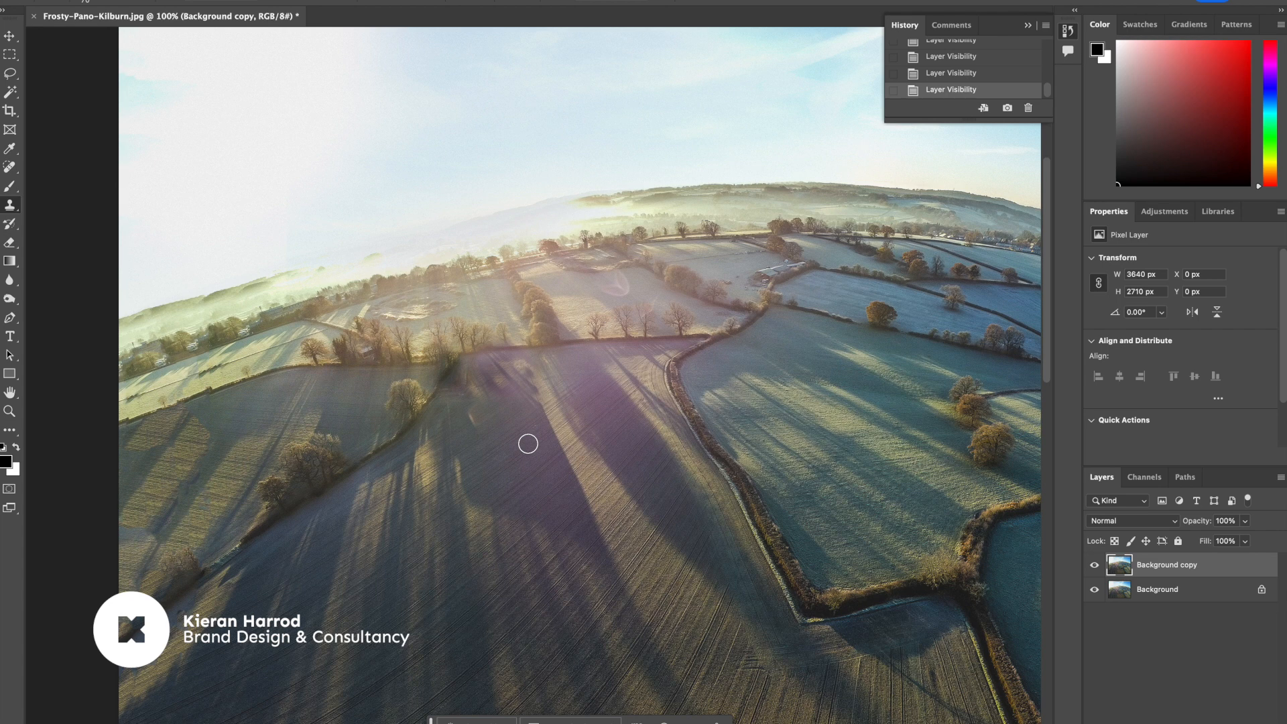
{"action": "scroll", "coordinate": [871, 500], "scroll_direction": "down", "scroll_amount": 3}
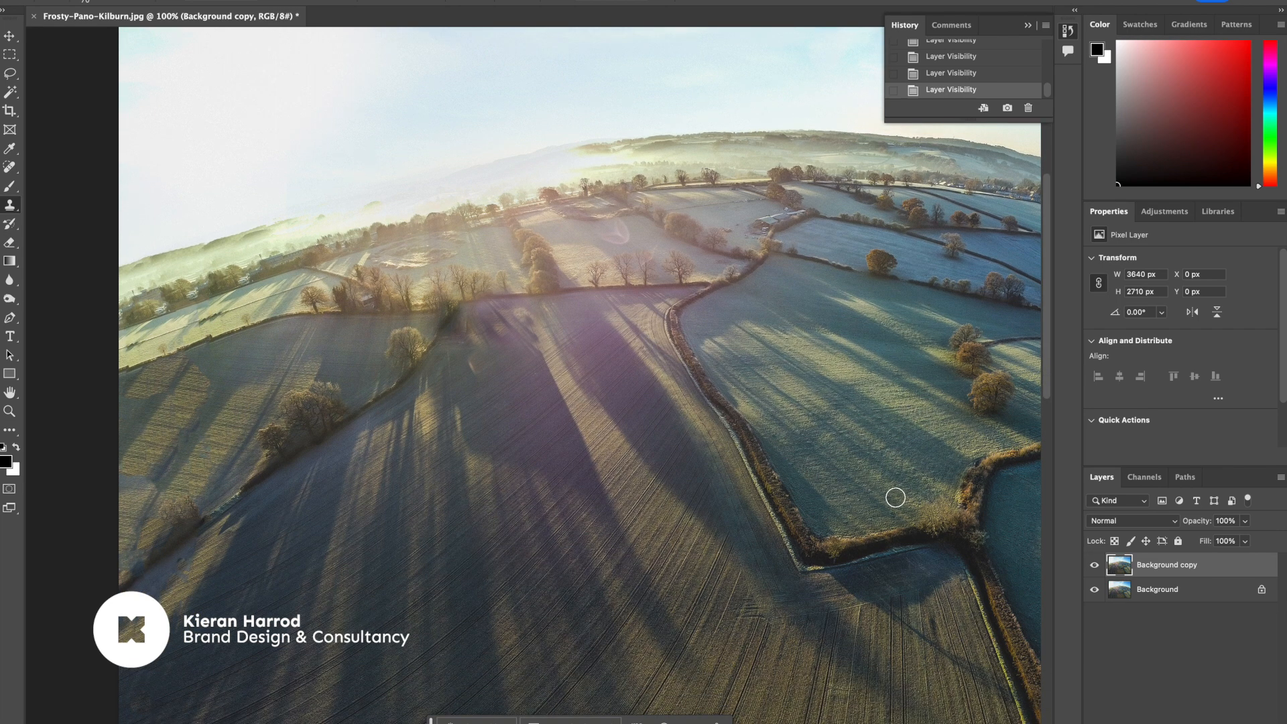
Step: Hide the Background copy layer, duplicate the original Background layer as Background copy 2, and activate the Pen tool
{"action": "left_click", "coordinate": [1096, 567]}
{"action": "left_click", "coordinate": [1168, 597]}
{"action": "right_click", "coordinate": [1170, 597]}
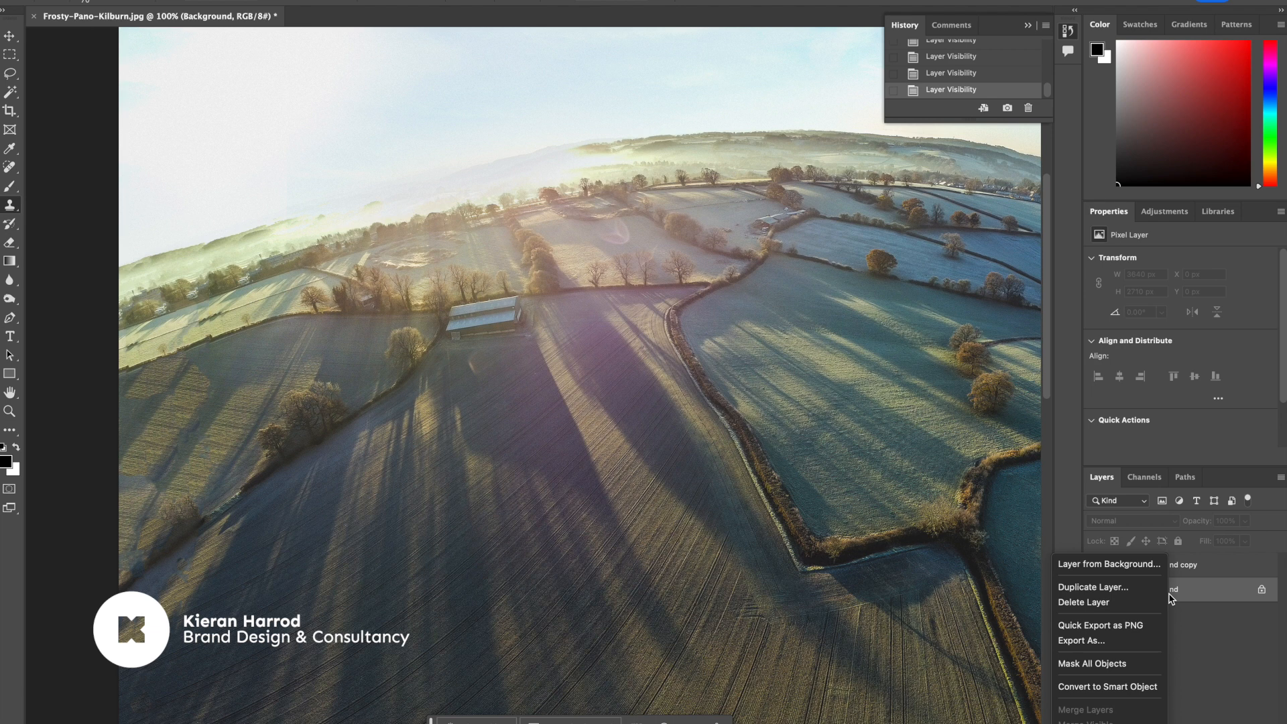
{"action": "left_click", "coordinate": [1149, 587]}
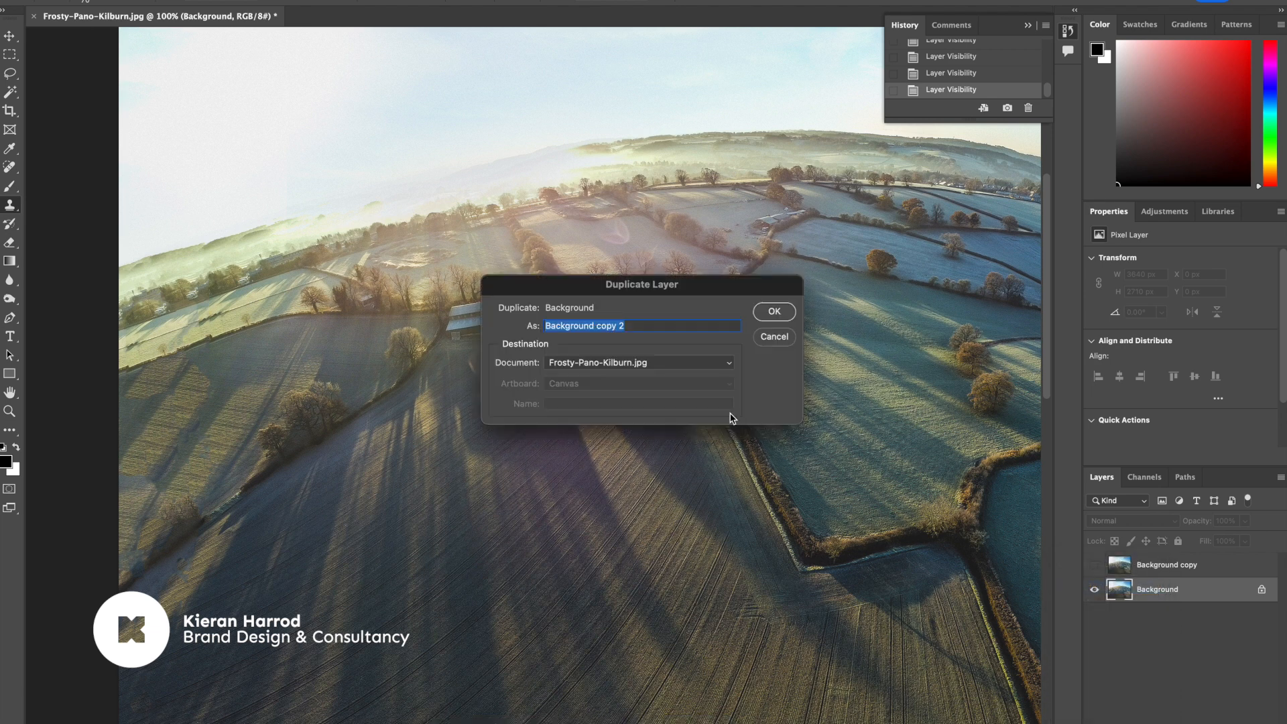
{"action": "left_click", "coordinate": [774, 312]}
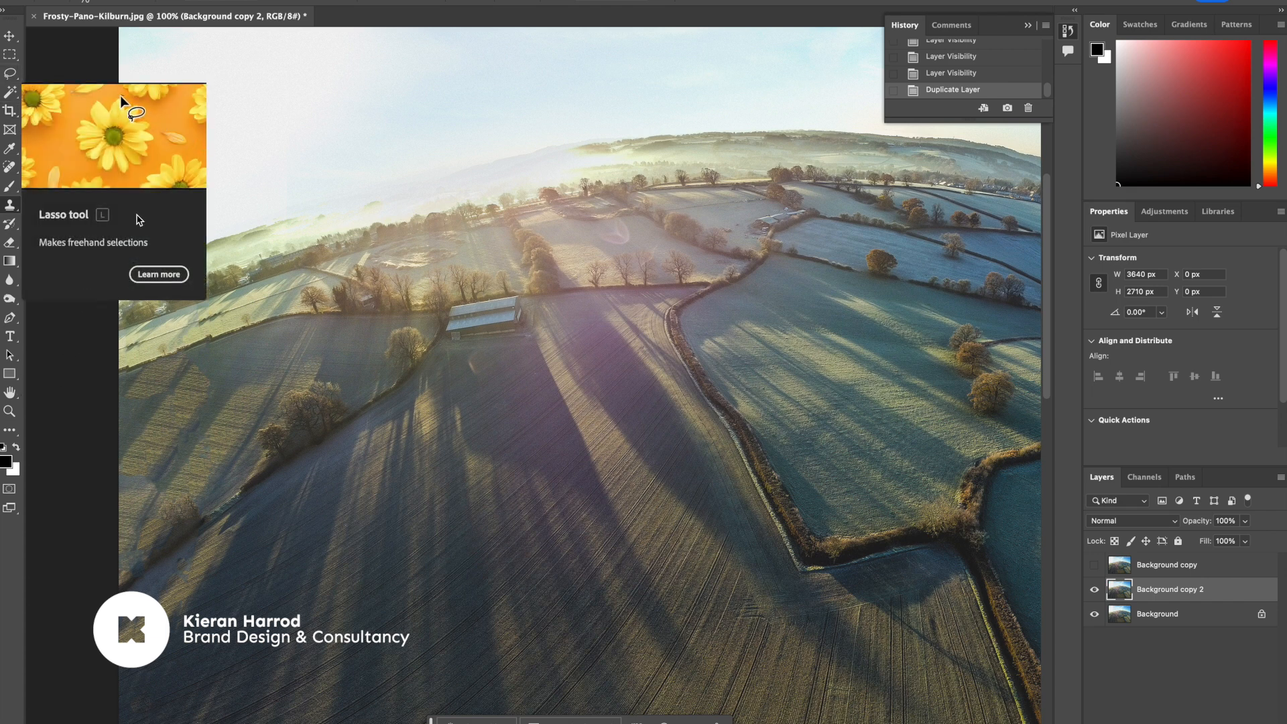
{"action": "left_click", "coordinate": [9, 321]}
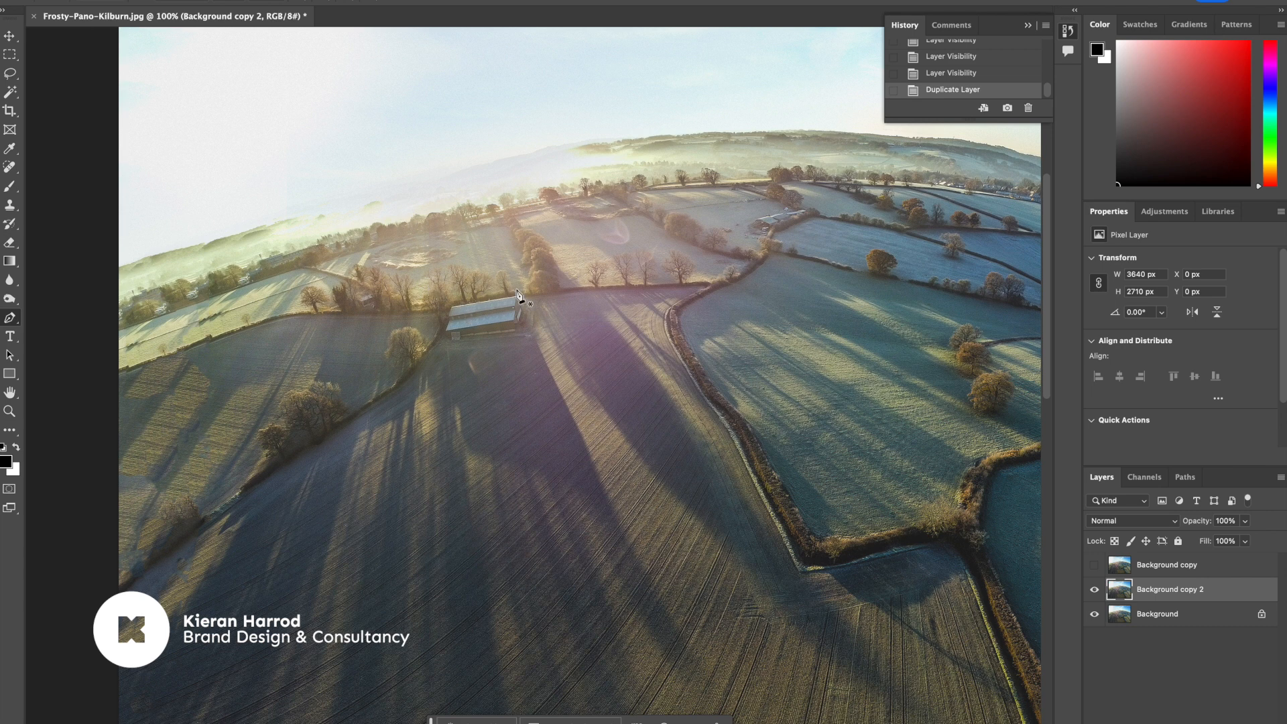
{"action": "left_click", "coordinate": [457, 293]}
{"action": "left_click", "coordinate": [437, 327]}
{"action": "left_click", "coordinate": [447, 358]}
{"action": "left_click", "coordinate": [561, 328]}
{"action": "left_click", "coordinate": [515, 282]}
{"action": "left_click", "coordinate": [456, 293]}
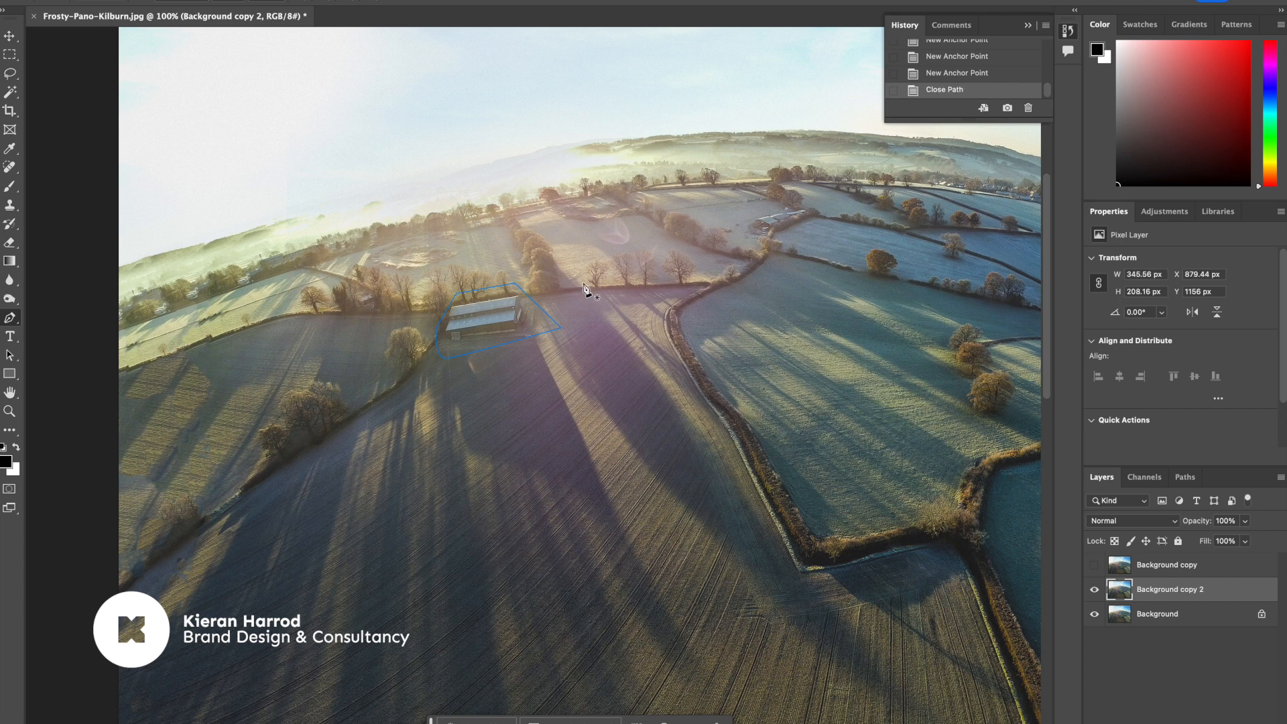
{"action": "key", "text": "BackSpace"}
{"action": "key", "text": "BackSpace"}
Step: Start a Pen path along the barn's rear roof edge and down around its left end to the ground
{"action": "key", "text": "ctrl+plus"}
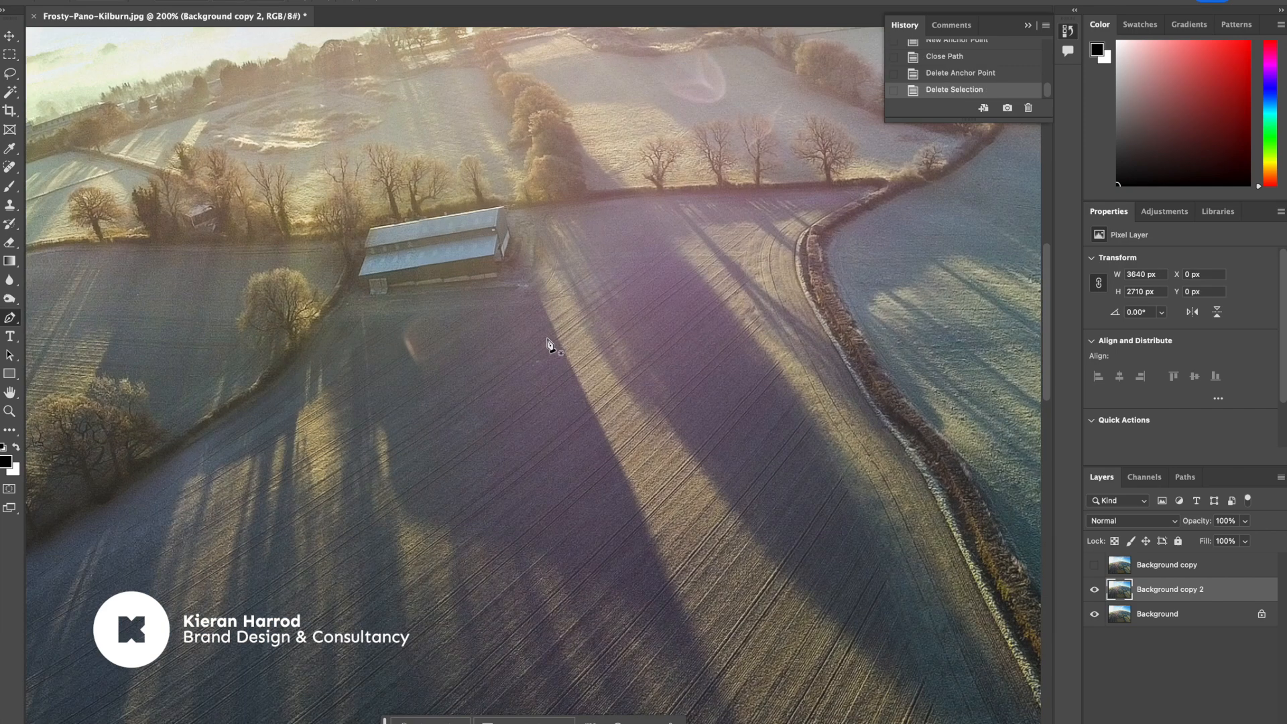
{"action": "left_click", "coordinate": [503, 206]}
{"action": "left_click", "coordinate": [369, 229]}
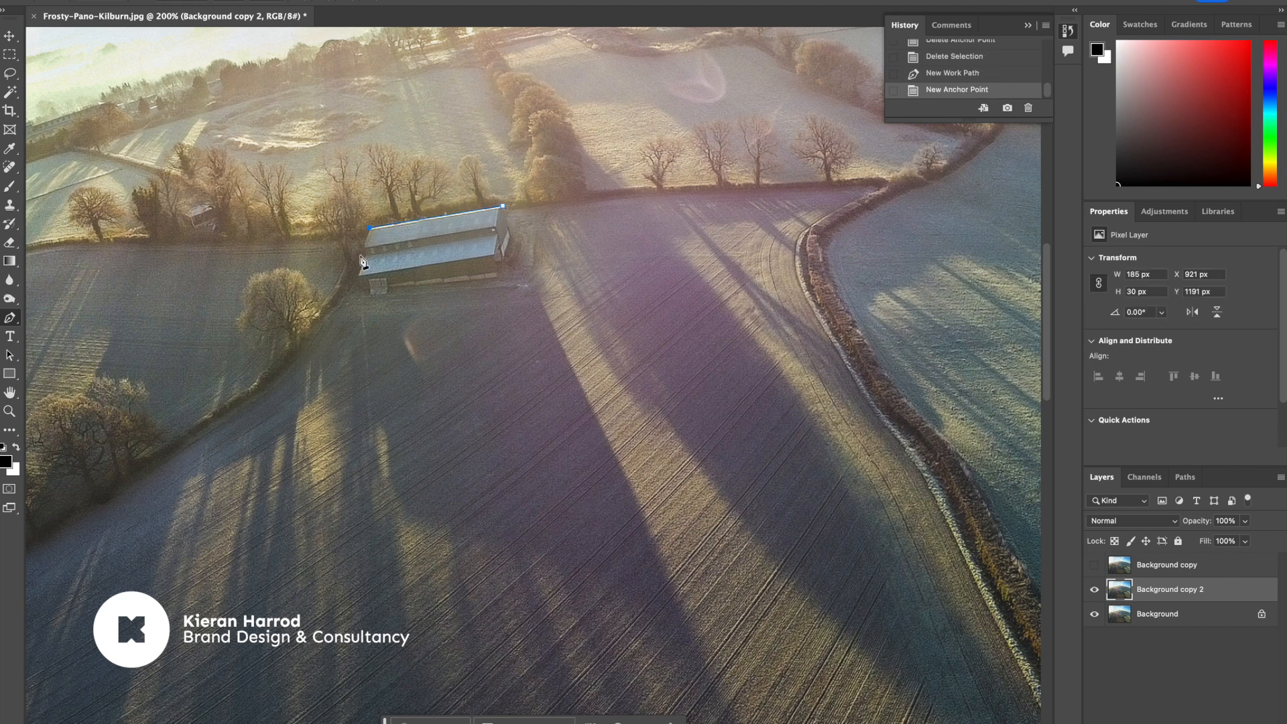
{"action": "left_click", "coordinate": [361, 251]}
{"action": "left_click", "coordinate": [362, 260]}
{"action": "left_click", "coordinate": [357, 275]}
{"action": "left_click", "coordinate": [362, 293]}
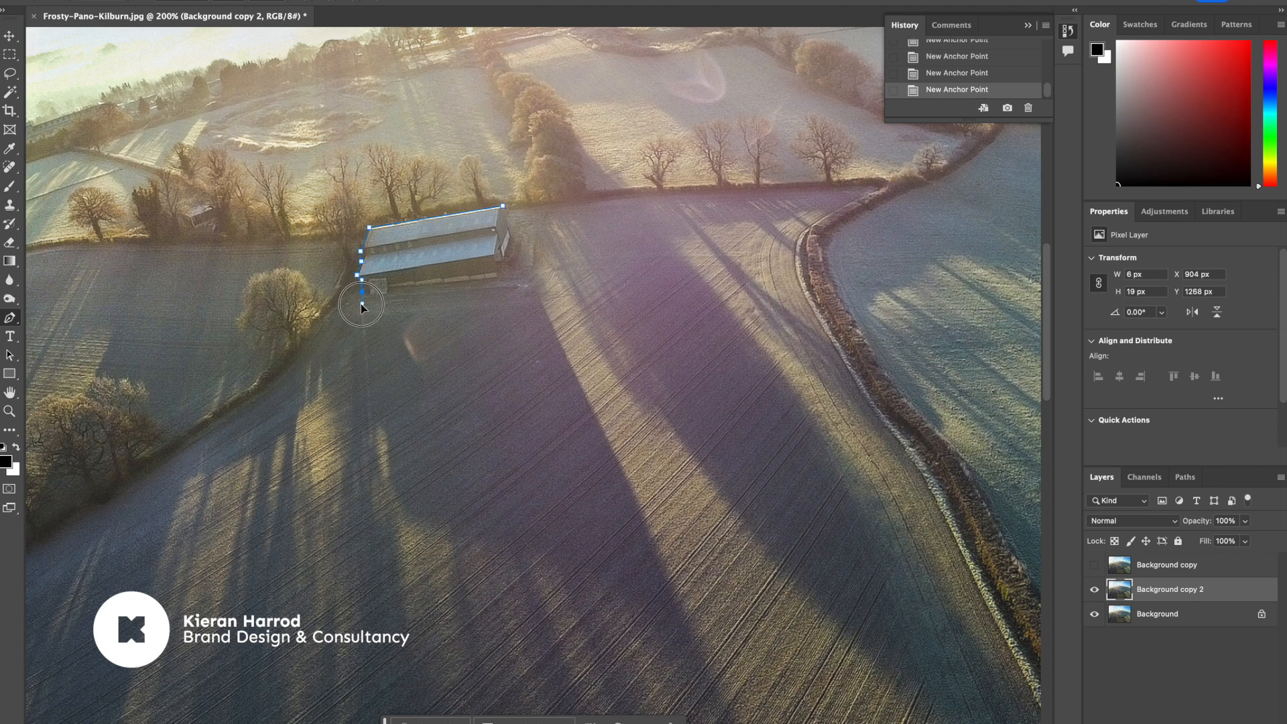
{"action": "left_click", "coordinate": [362, 293]}
Step: Extend the path down the left side of the barn's shadow and along the shadow's lower edge to its far tip
{"action": "left_click", "coordinate": [382, 470]}
{"action": "left_click", "coordinate": [404, 548]}
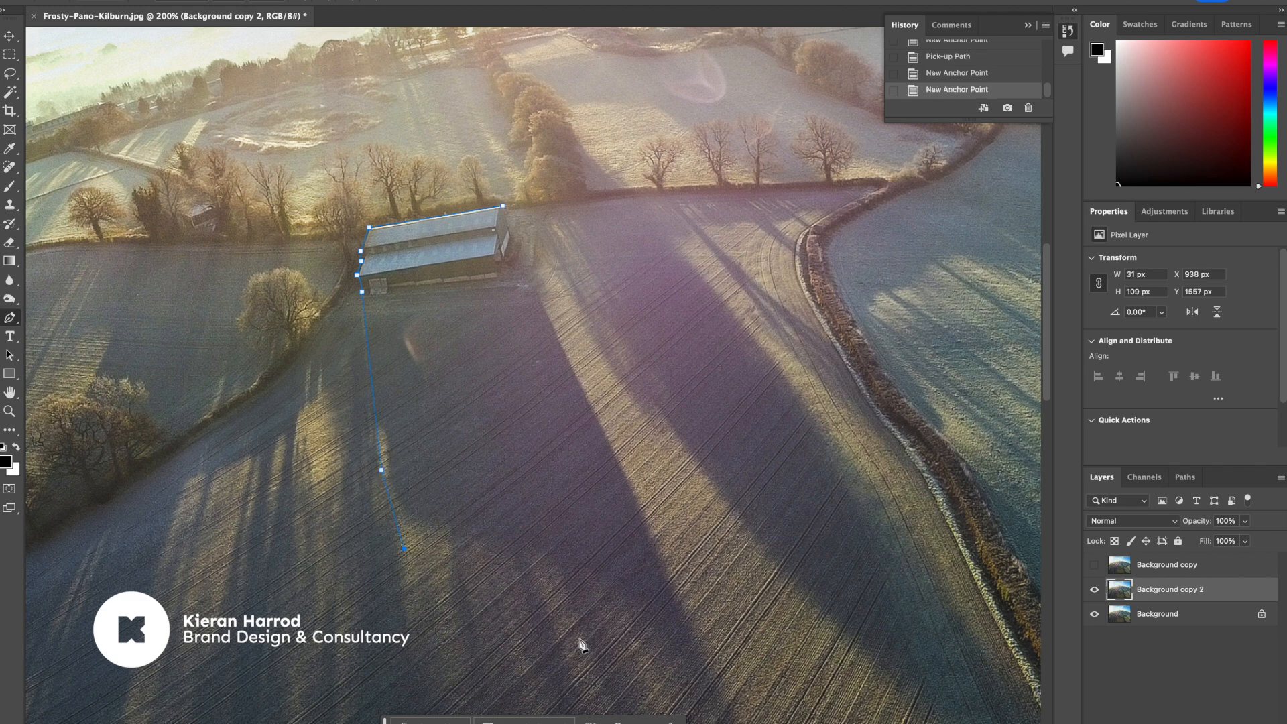
{"action": "left_click", "coordinate": [601, 643]}
{"action": "left_click", "coordinate": [709, 660]}
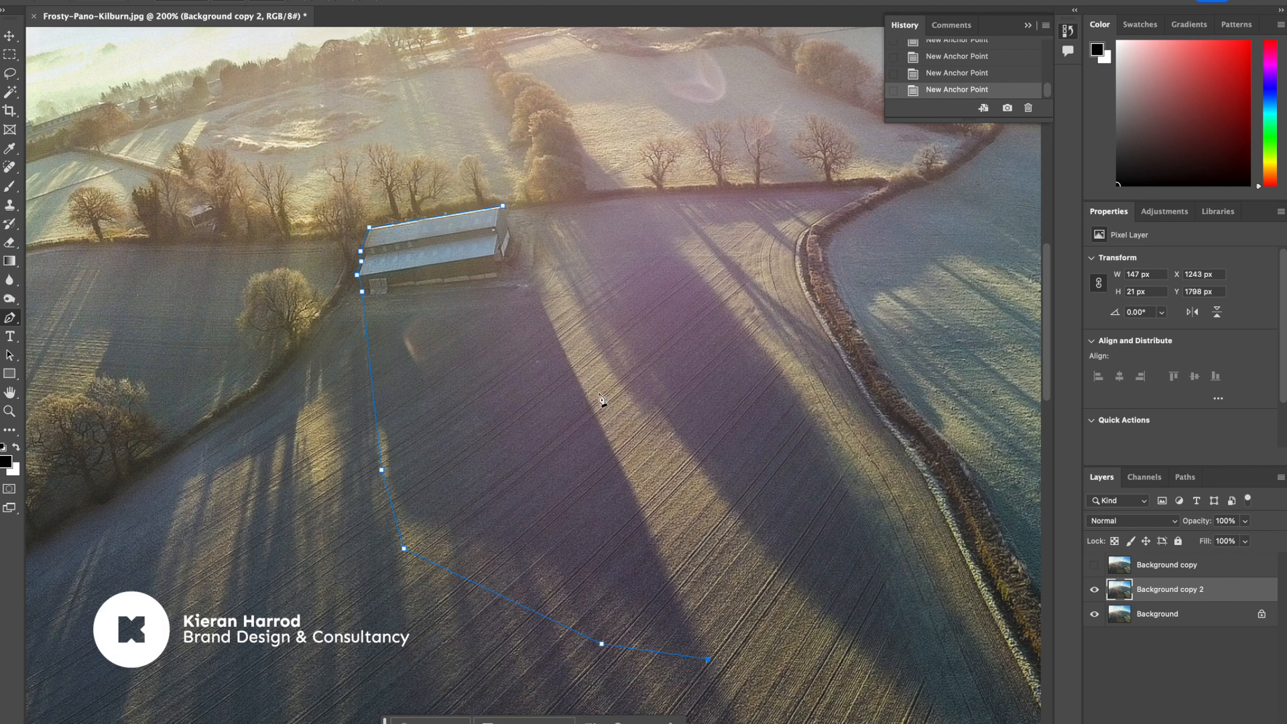
Step: Trace the right edge of the shadow back up past the barn and close the path at its starting roof corner
{"action": "left_click", "coordinate": [623, 461]}
{"action": "left_click", "coordinate": [581, 367]}
{"action": "left_click", "coordinate": [545, 282]}
{"action": "left_click", "coordinate": [539, 235]}
{"action": "left_click", "coordinate": [534, 219]}
{"action": "left_click", "coordinate": [504, 206]}
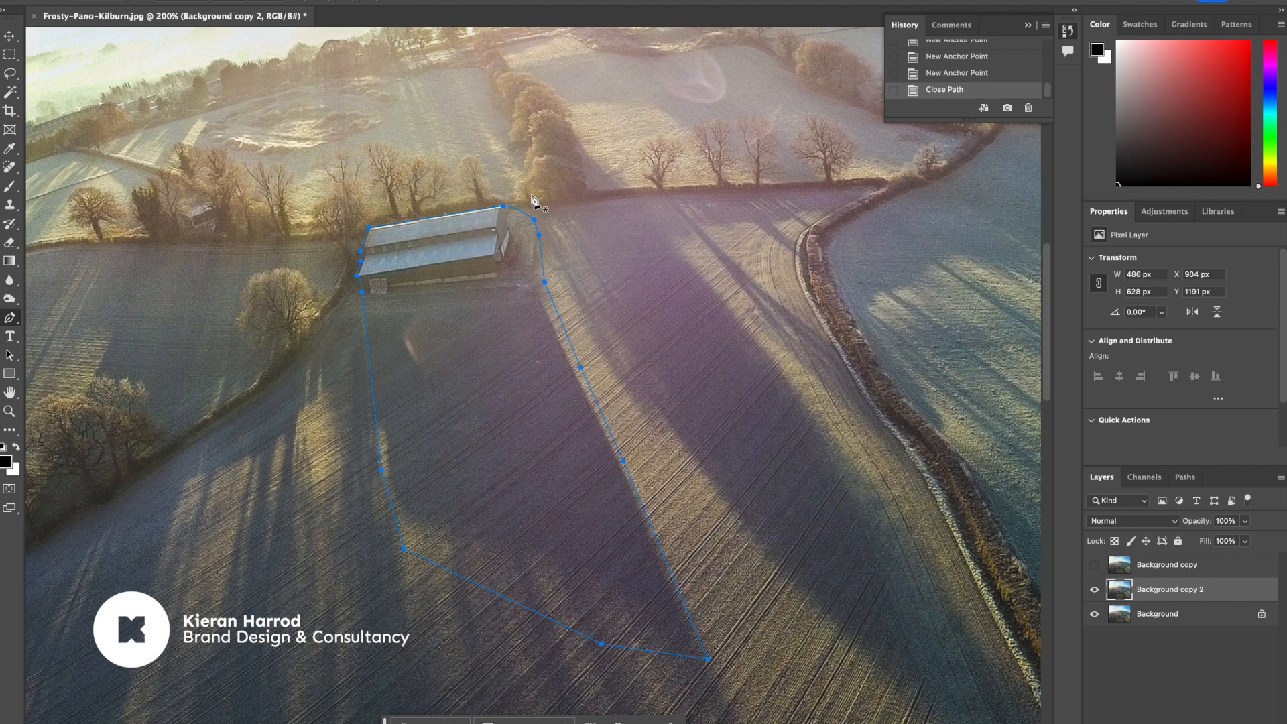
Step: Convert the closed path to a selection and run Generative Fill on it with the prompt "Remove this barn"
{"action": "key", "text": "ctrl+Return"}
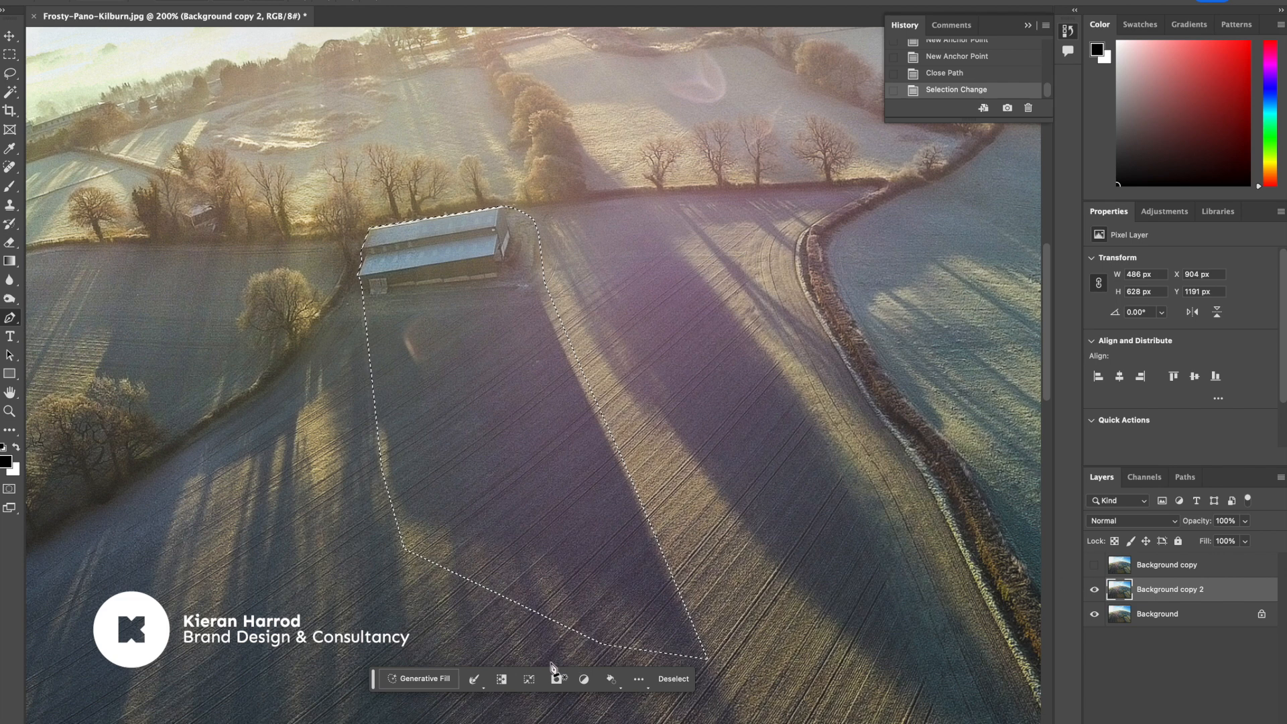
{"action": "left_click", "coordinate": [429, 679]}
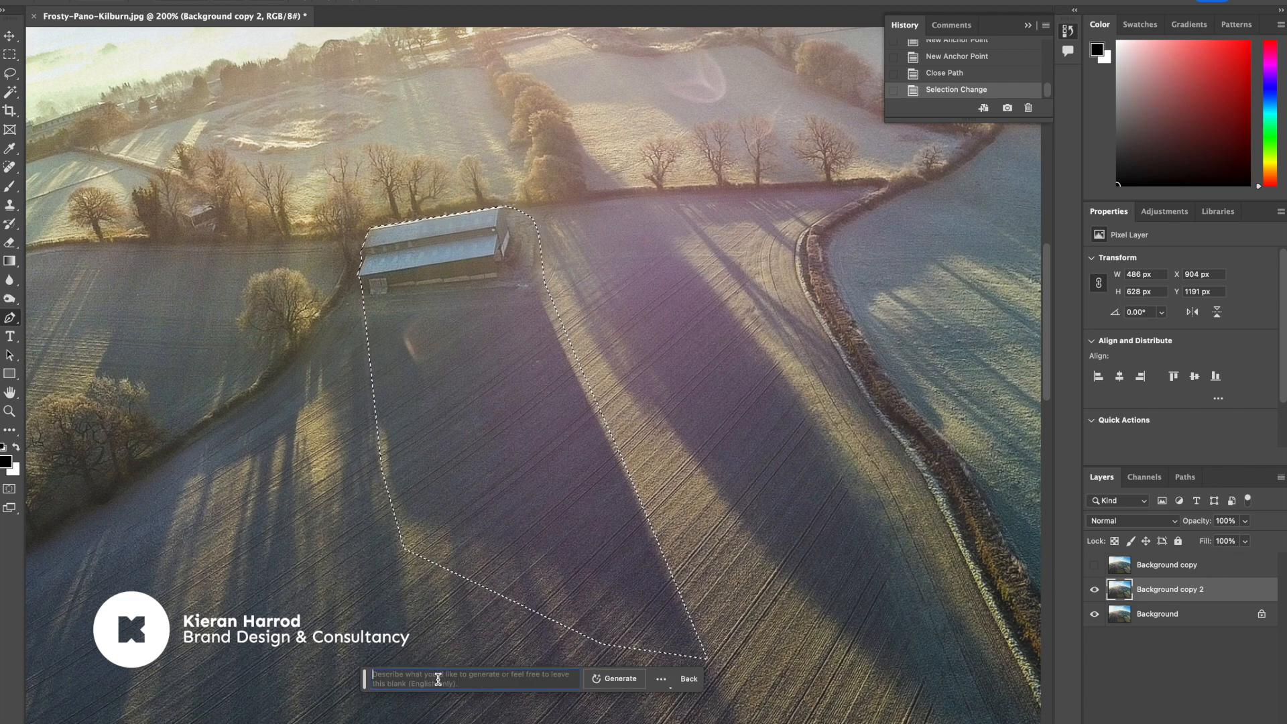
{"action": "type", "text": "Remove this barn"}
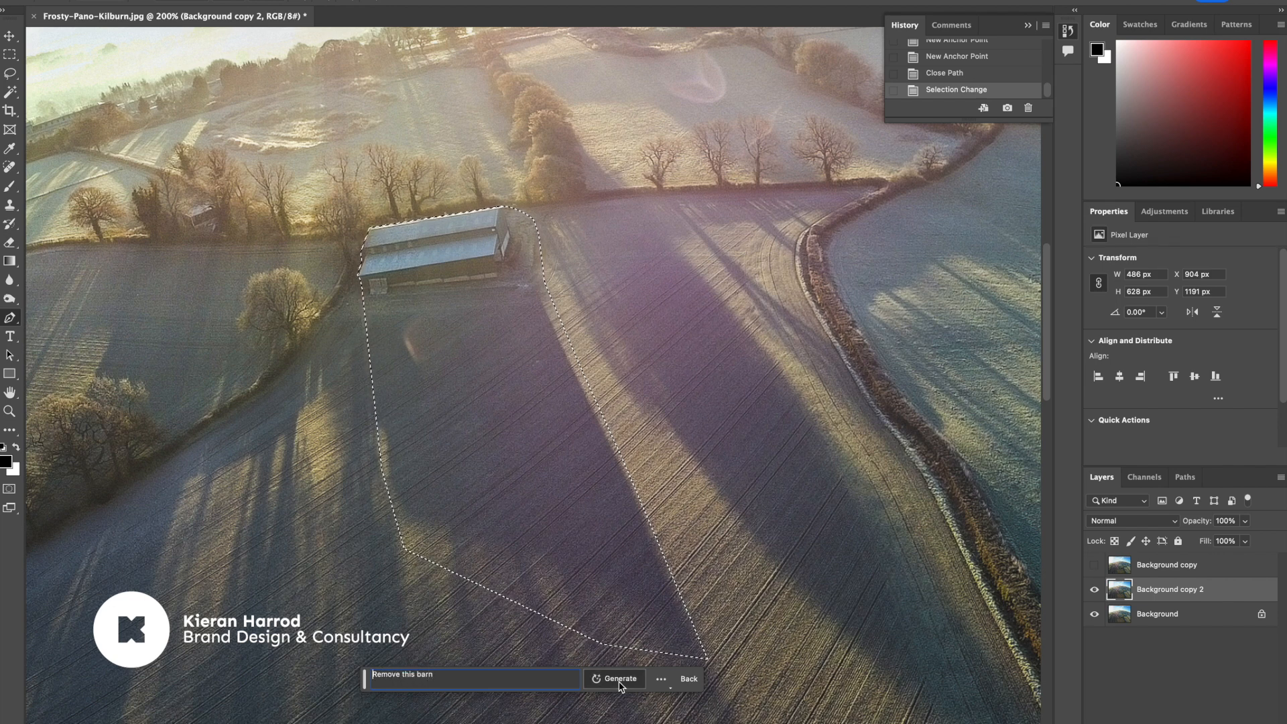
{"action": "left_click", "coordinate": [618, 679]}
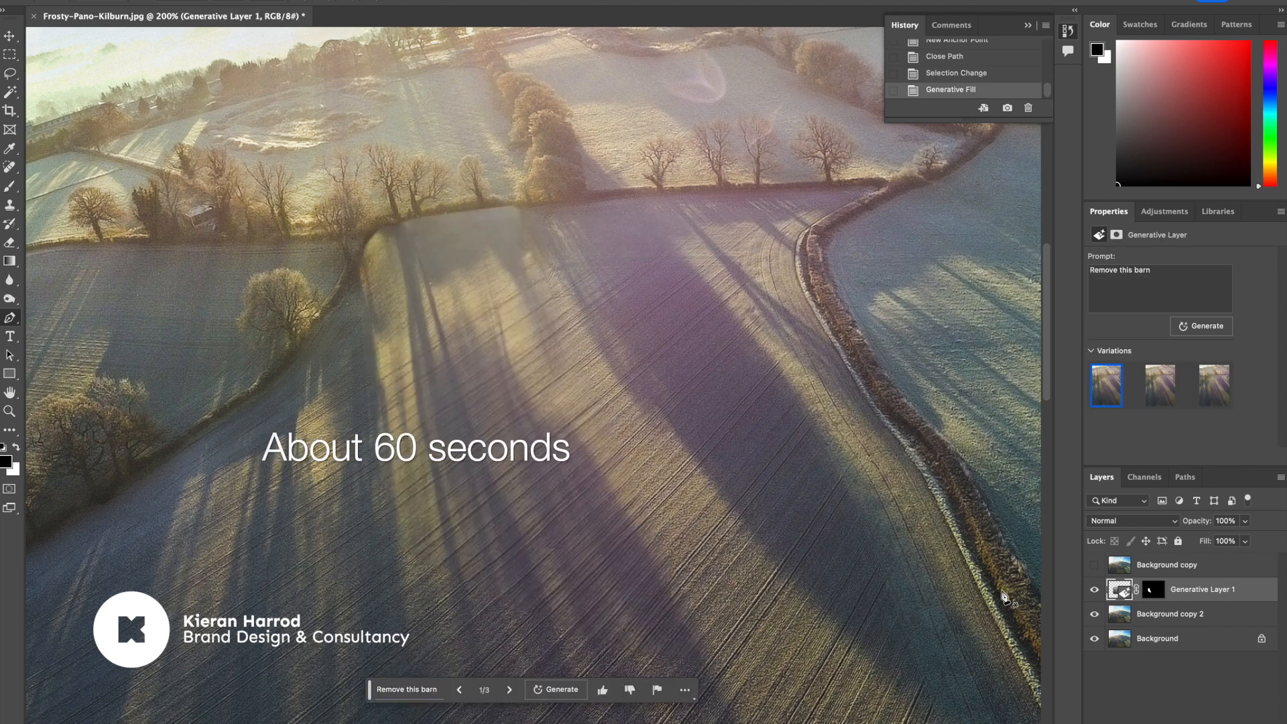
Step: Compare the three generated variations of the field and choose the third one
{"action": "left_click", "coordinate": [1156, 400]}
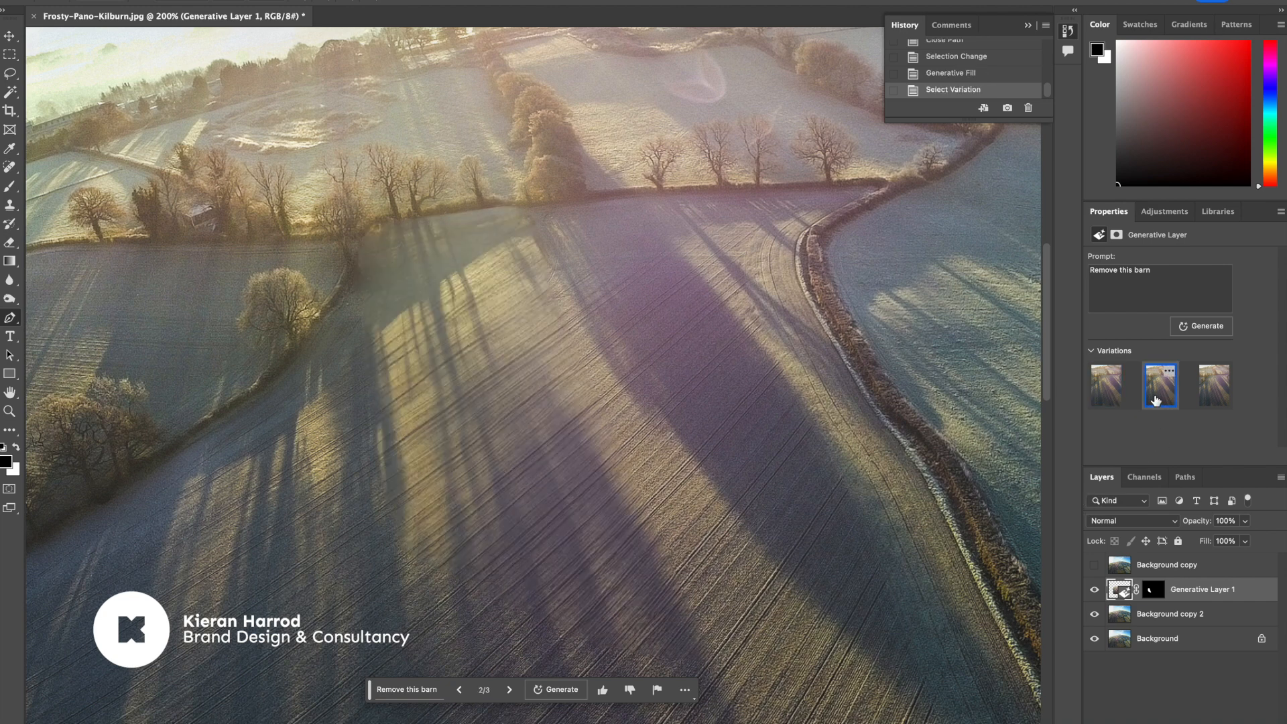
{"action": "left_click", "coordinate": [1103, 396]}
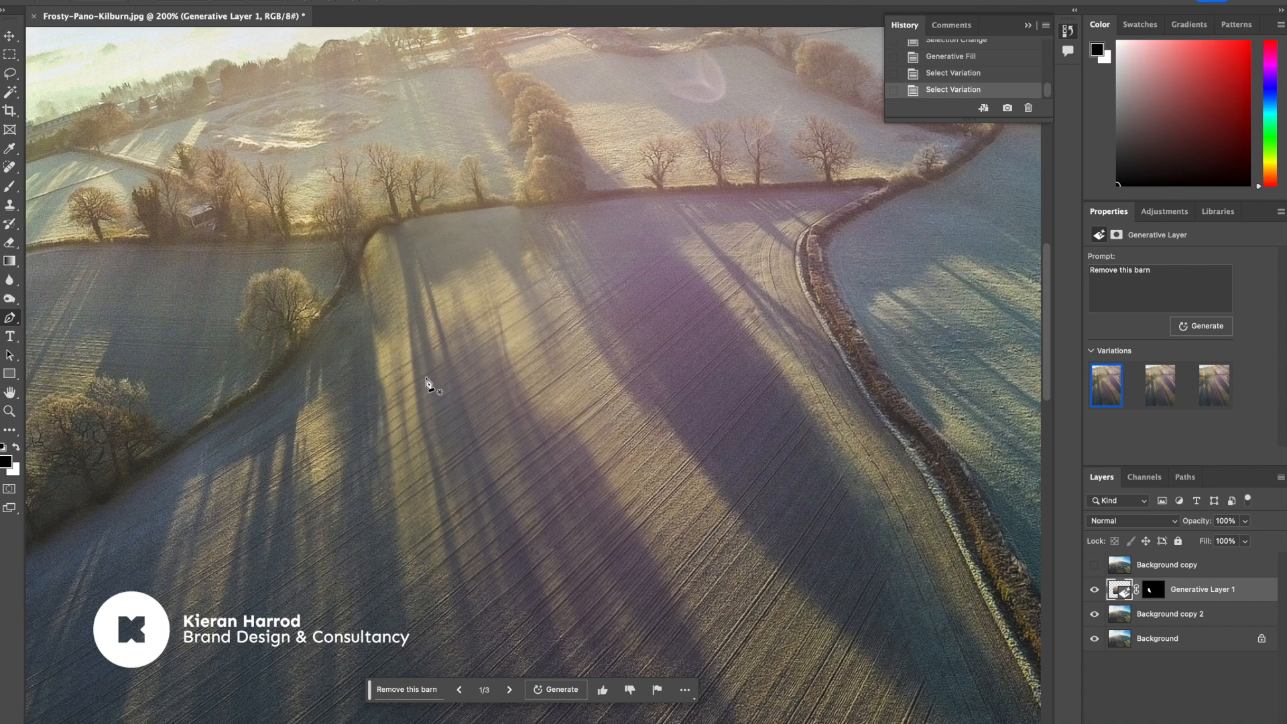
{"action": "left_click", "coordinate": [1211, 388]}
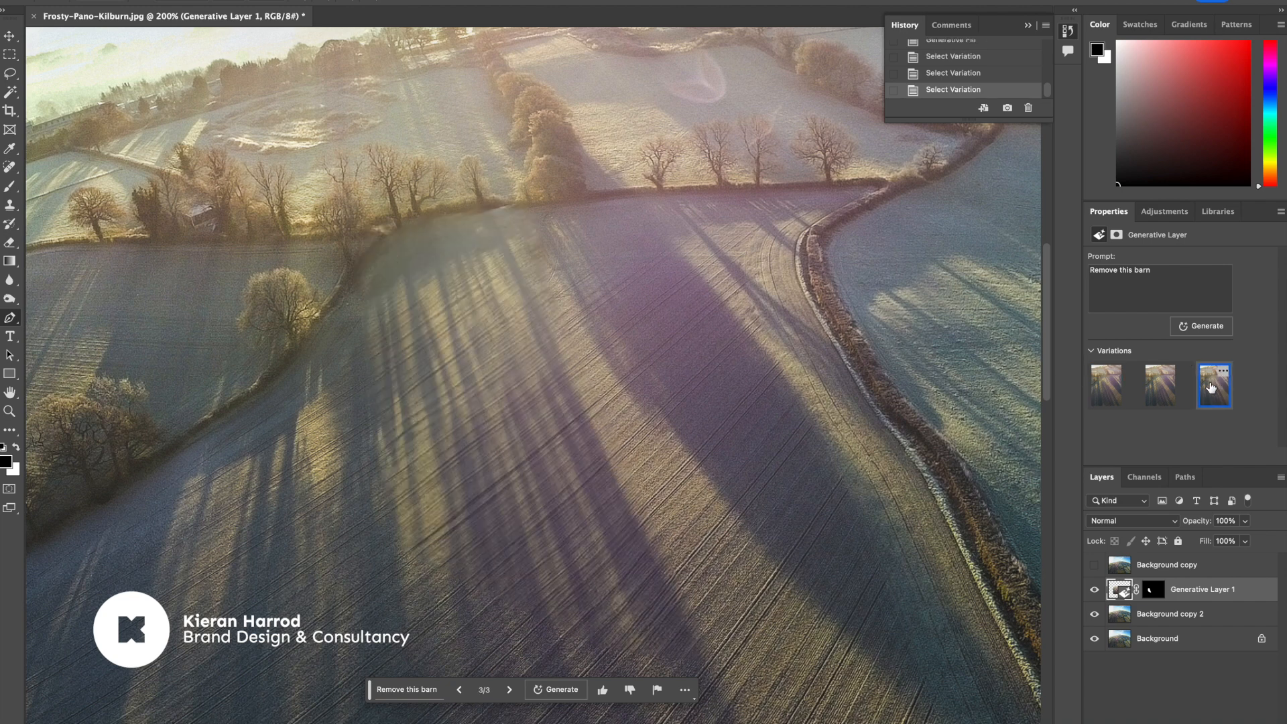
{"action": "left_click", "coordinate": [1152, 392]}
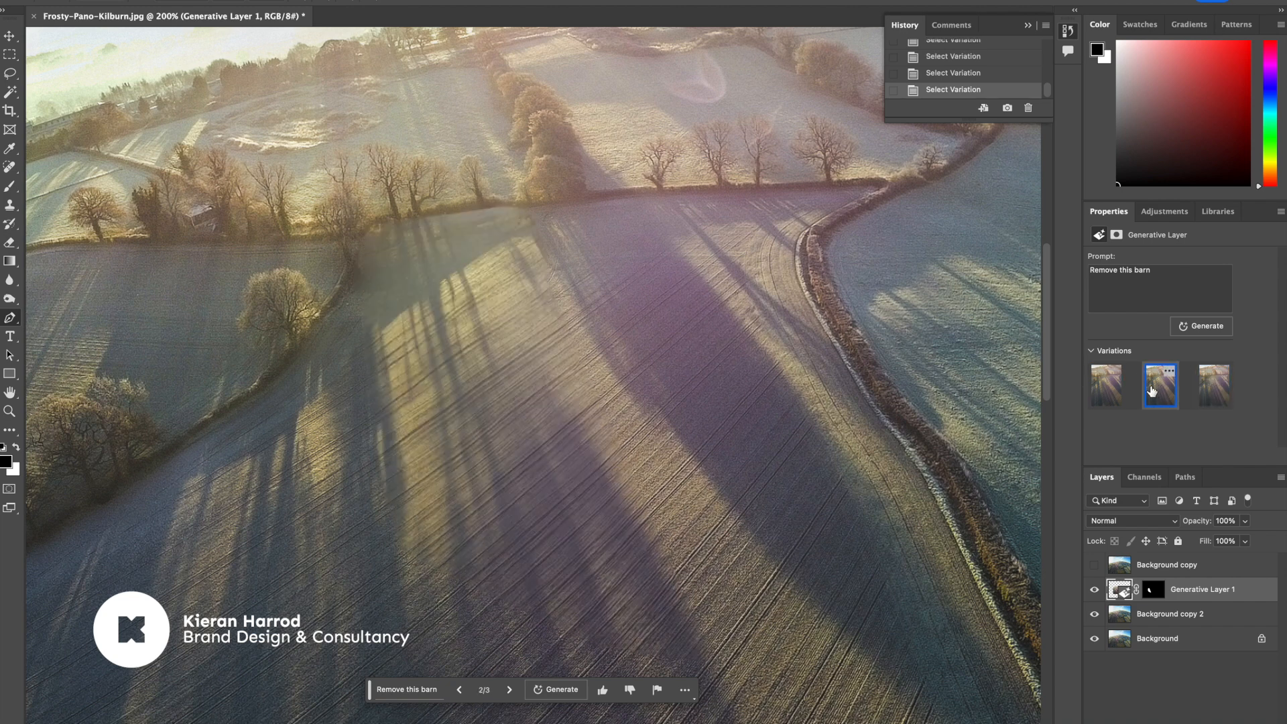
{"action": "left_click", "coordinate": [1113, 390]}
{"action": "left_click", "coordinate": [1211, 389]}
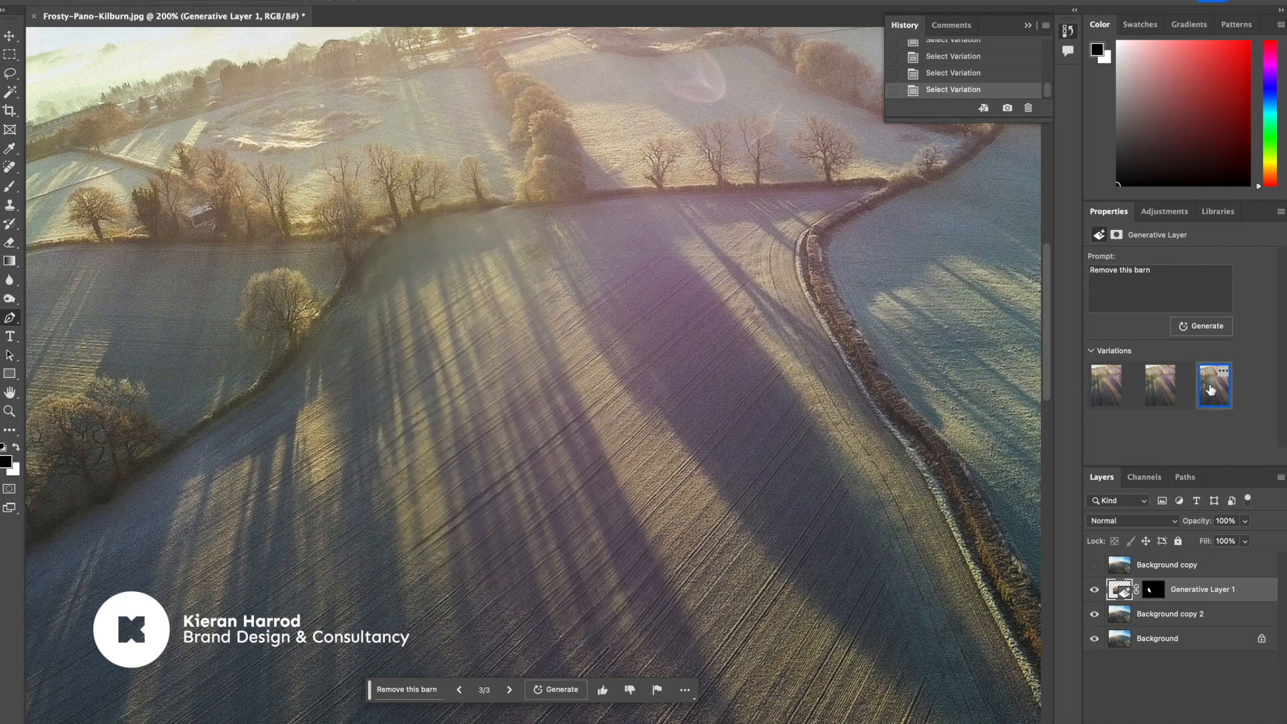
Step: View the whole landscape and toggle the generative layer and the Background copy layer to compare the AI result with the manual retouch
{"action": "key", "text": "super+minus"}
{"action": "key", "text": "super+minus"}
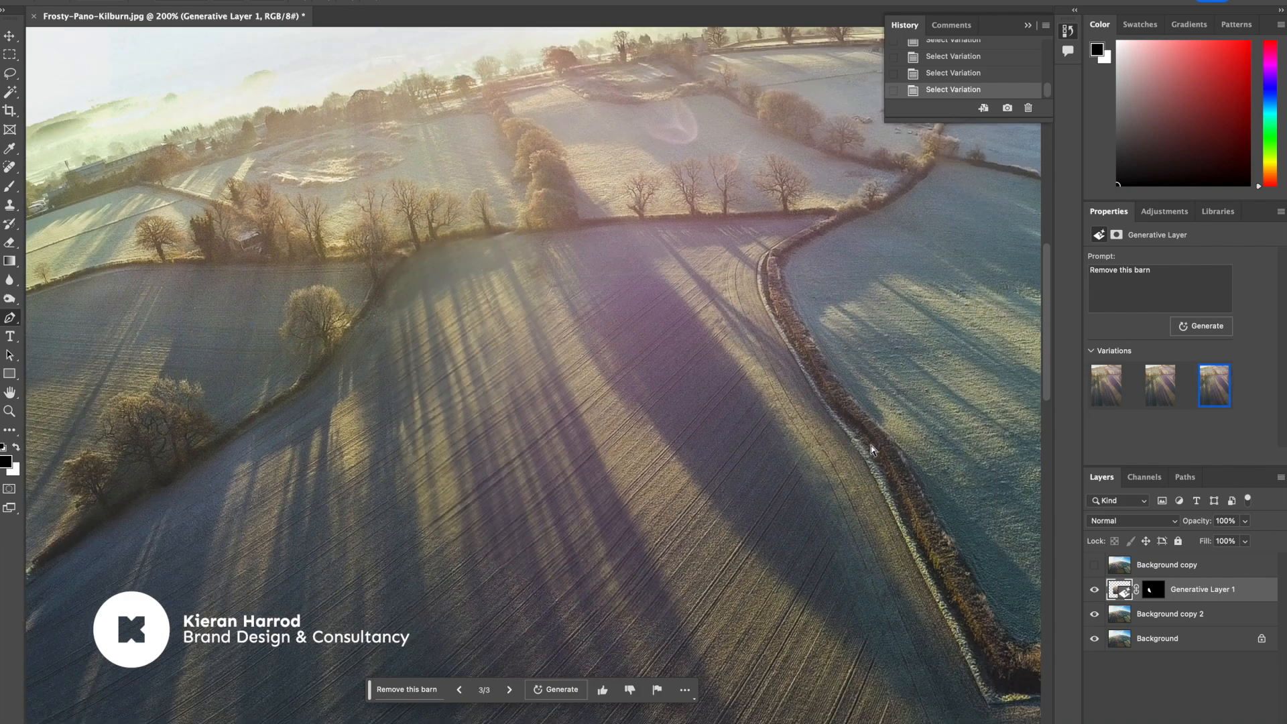
{"action": "left_click", "coordinate": [1094, 590]}
{"action": "left_click", "coordinate": [1094, 590]}
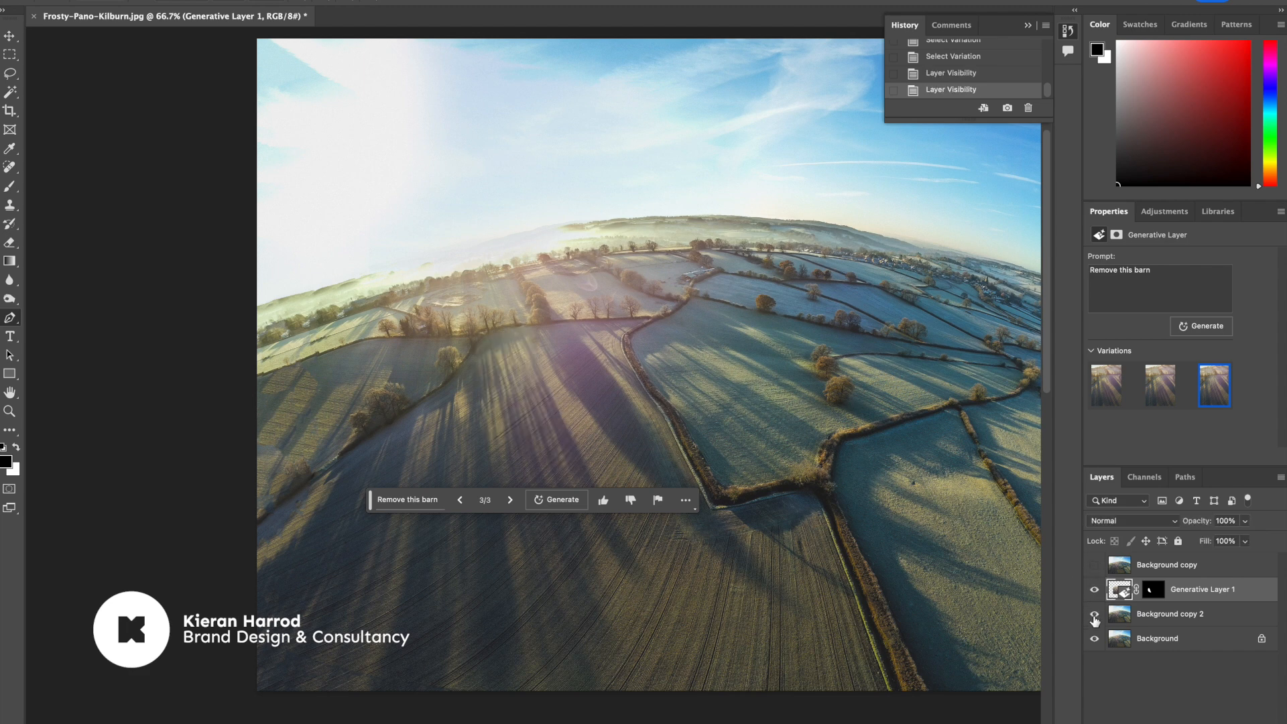
{"action": "left_click", "coordinate": [1095, 565]}
{"action": "left_click", "coordinate": [1095, 565]}
{"action": "left_click", "coordinate": [1095, 566]}
{"action": "left_click", "coordinate": [1095, 565]}
Step: Hide the Background copy, generative and Background copy 2 layers, leaving only the original Background shown
{"action": "left_click", "coordinate": [1095, 614]}
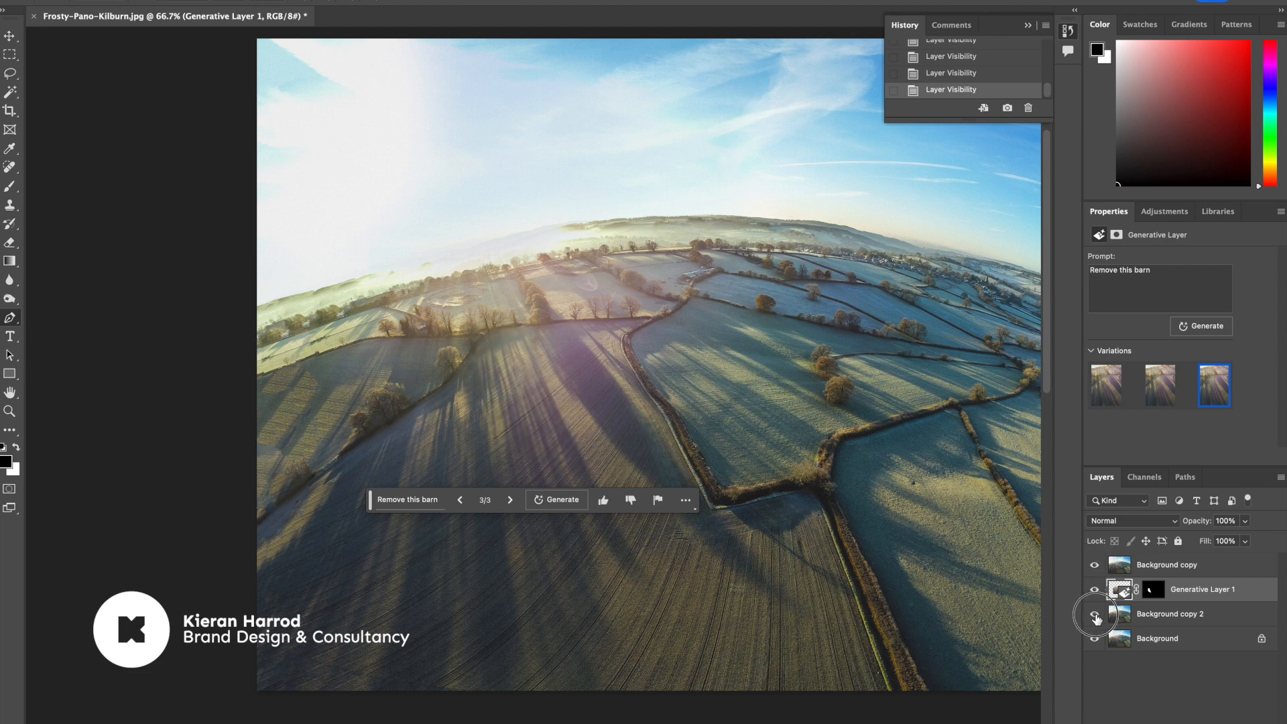
{"action": "left_click", "coordinate": [1095, 614]}
{"action": "left_click", "coordinate": [1095, 590]}
{"action": "left_click", "coordinate": [1096, 615]}
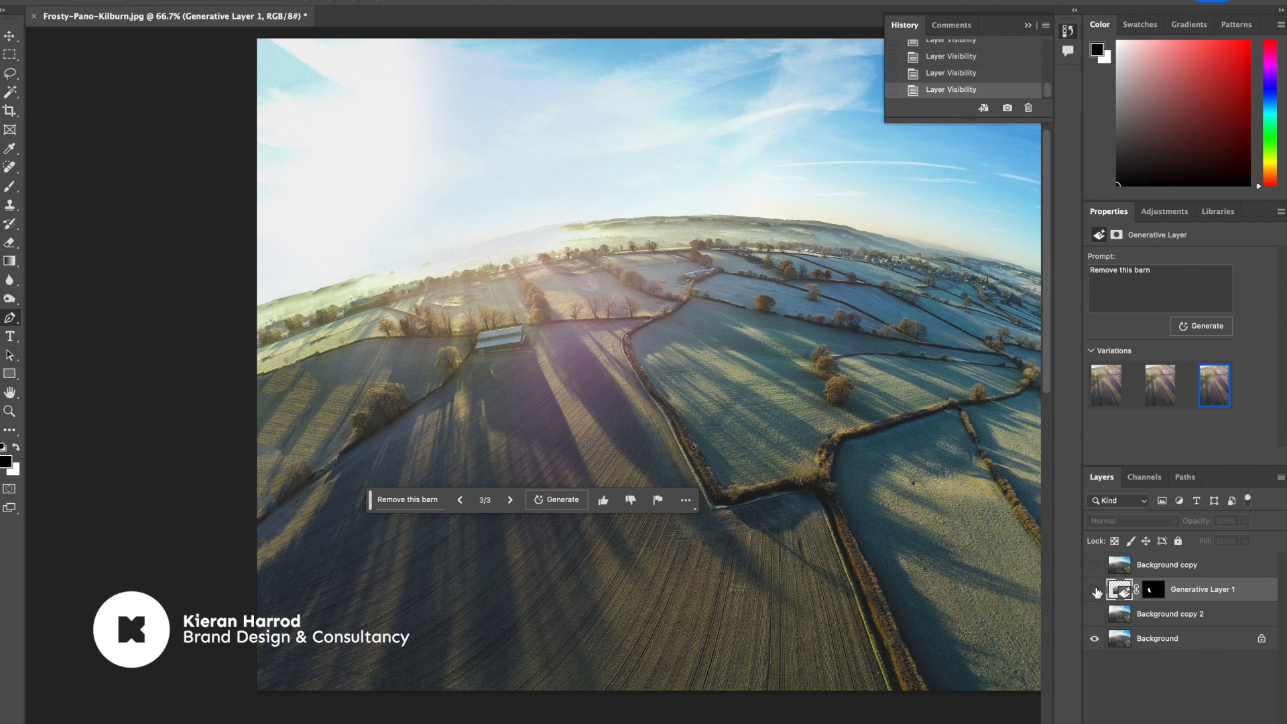
Step: Switch the generative layer on and off over the original Background as a before-and-after comparison, leaving it shown
{"action": "left_click", "coordinate": [1096, 590]}
{"action": "left_click", "coordinate": [1096, 590]}
{"action": "left_click", "coordinate": [1096, 590]}
{"action": "left_click", "coordinate": [1095, 590]}
{"action": "left_click", "coordinate": [1096, 590]}
{"action": "left_click", "coordinate": [1096, 590]}
{"action": "left_click", "coordinate": [1096, 590]}
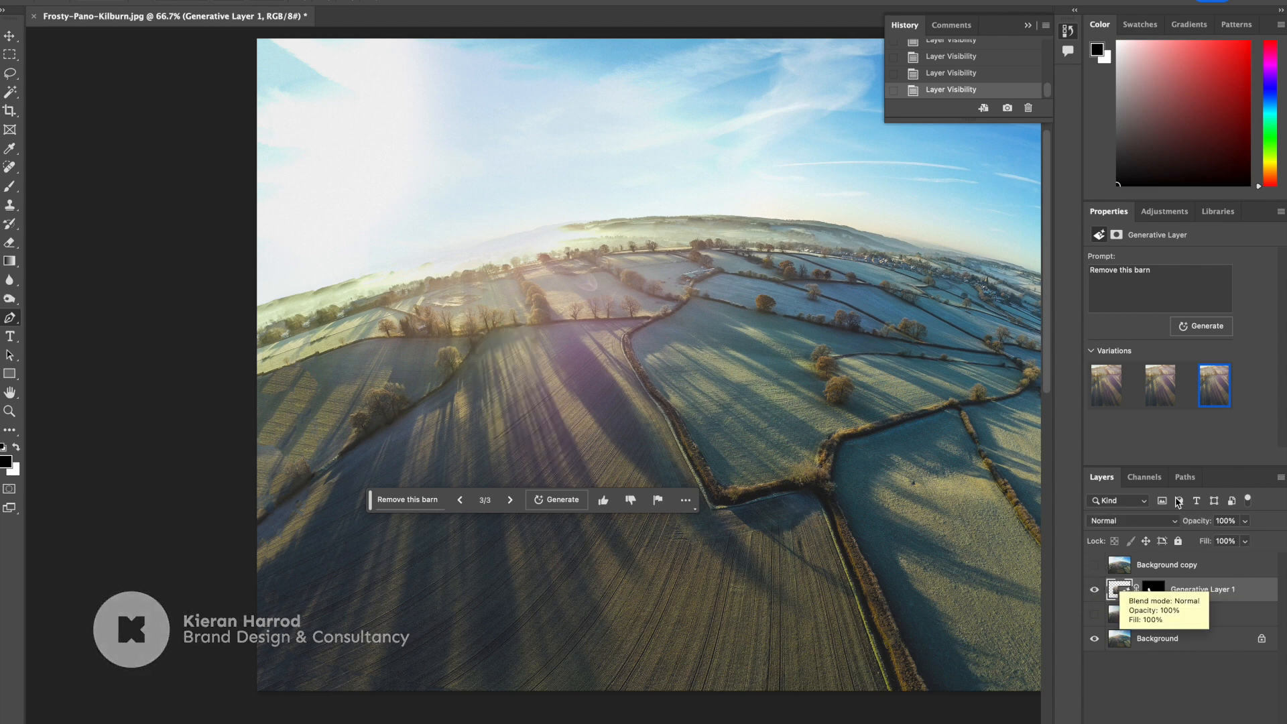